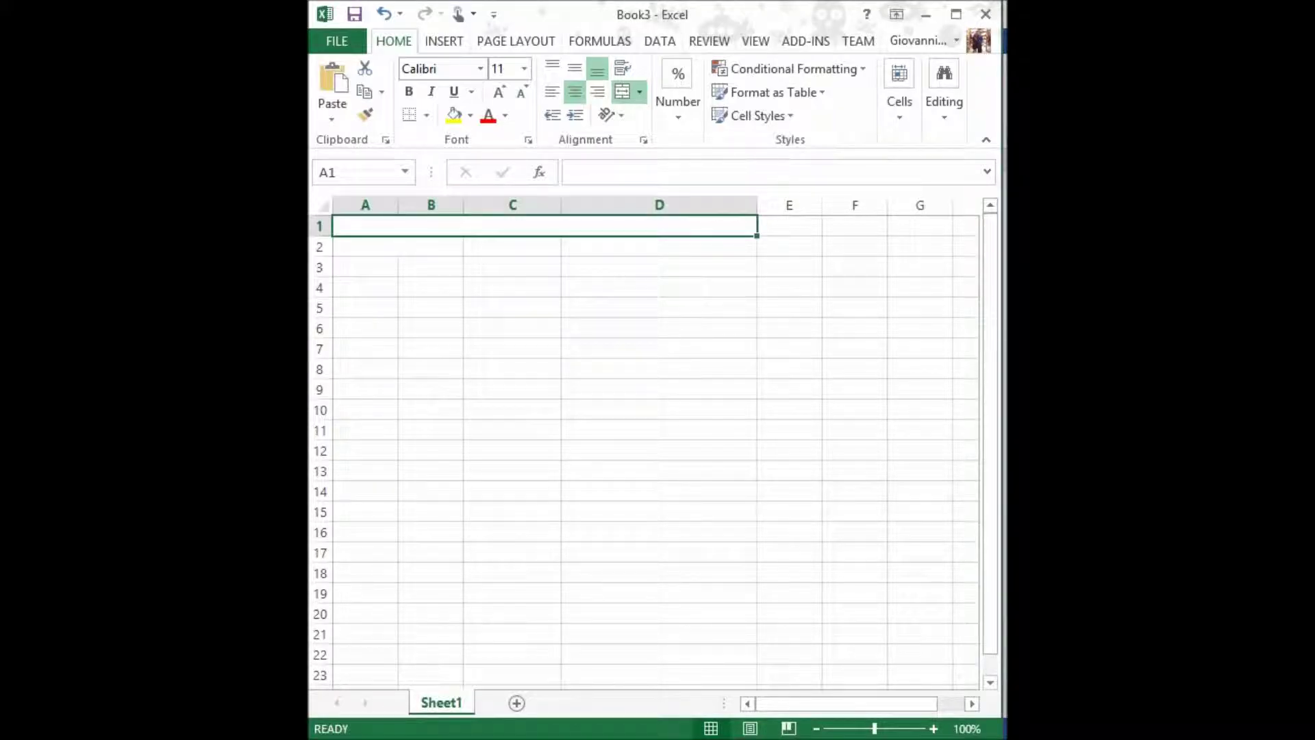
# Step: Enter the title "74LS86 - Exclusive OR - XOR Gate" in merged cell A1, and consult the 7486 pinout image
pyautogui.write('74LS86 - Exclusive OR - XOR Gate')
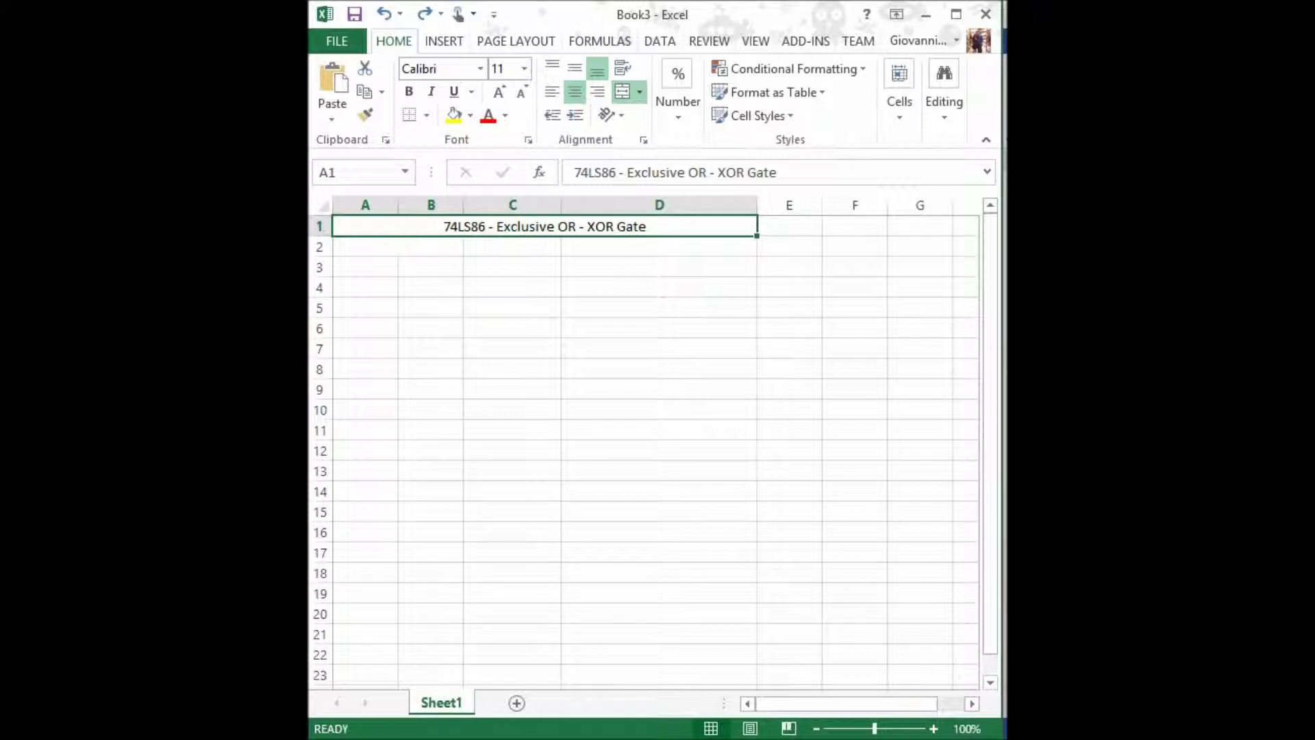
pyautogui.hotkey('alt', 'Tab')
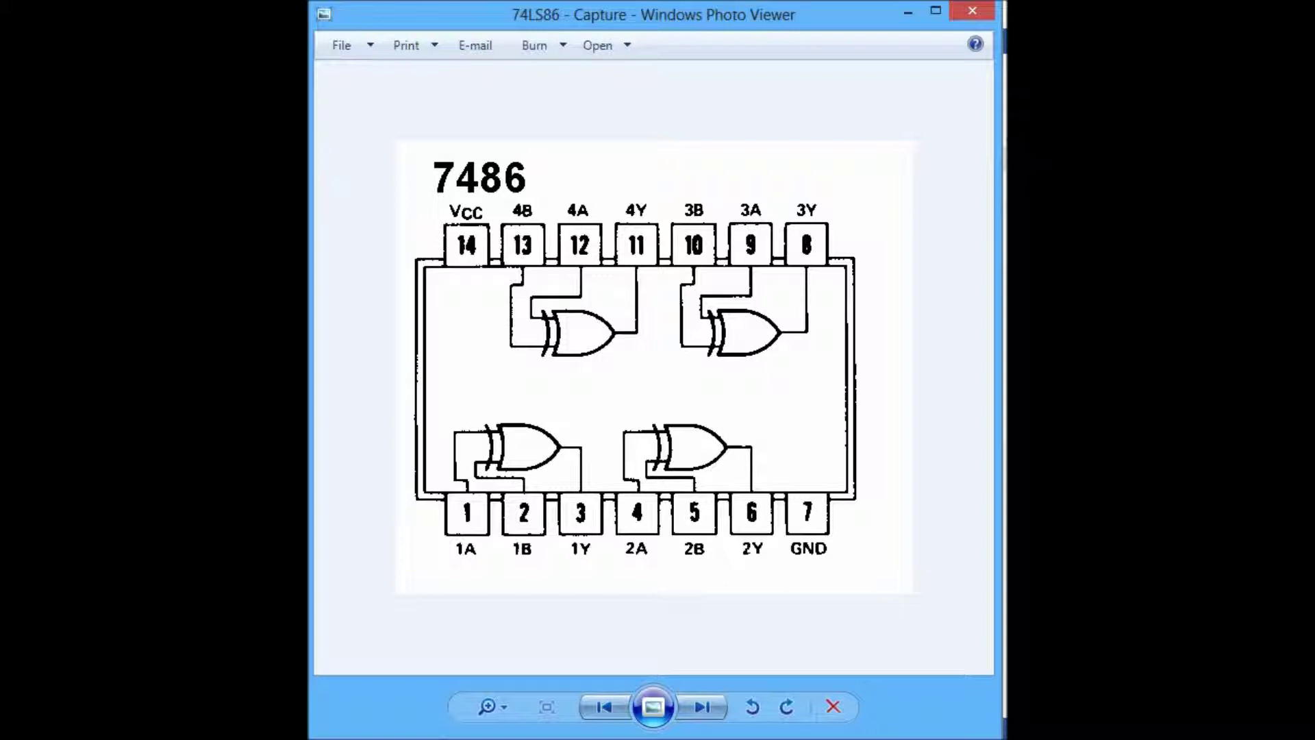
pyautogui.hotkey('alt', 'Tab')
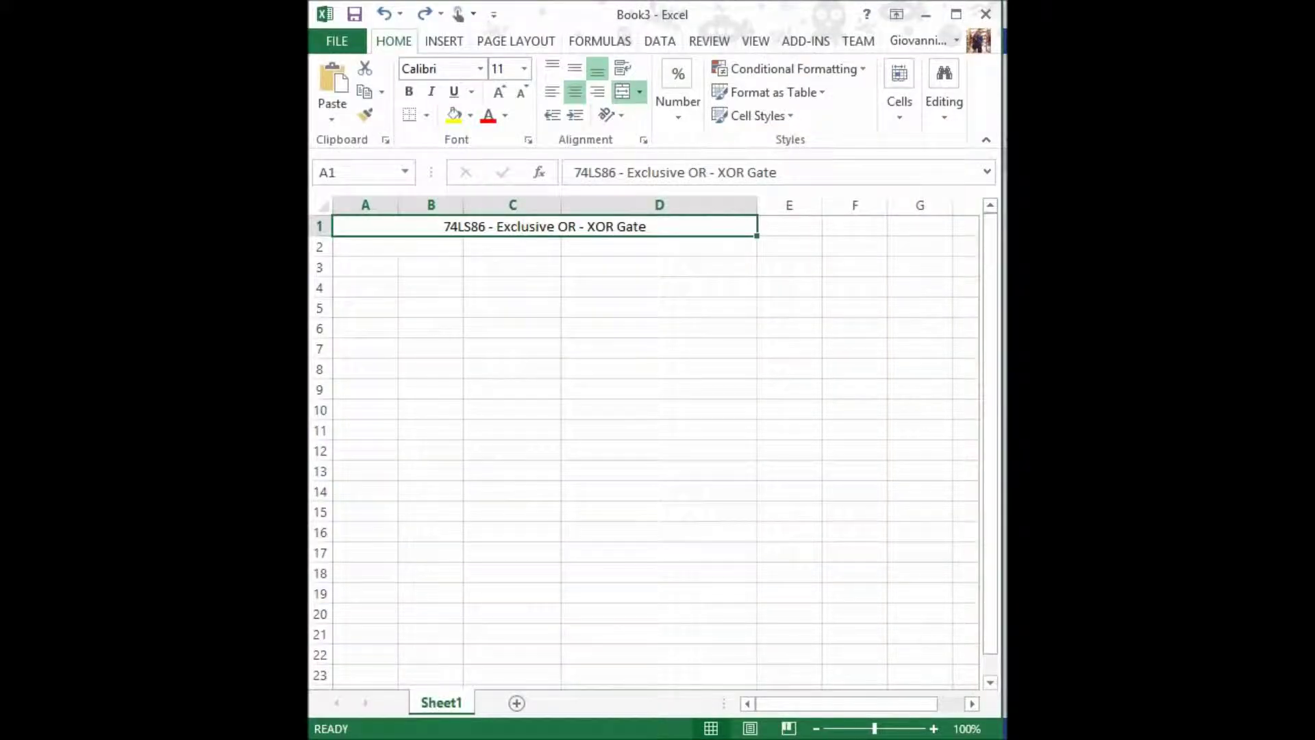
# Step: Enter the headings INPUTS, OUTPUT and COMMENTS in row 2, and A, B, Y and (A)*(B)' + (A)'*(B) = Y in row 3
pyautogui.click(397, 246)
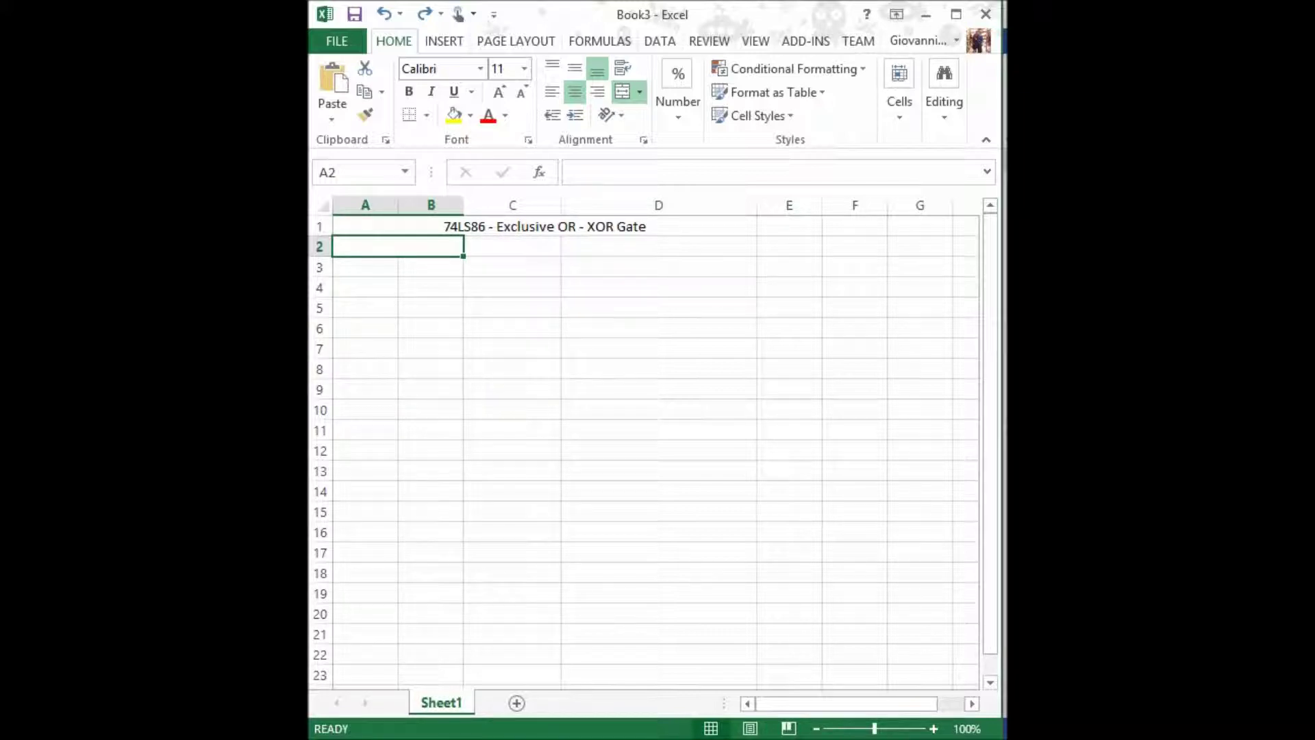
pyautogui.write('INPUTS')
pyautogui.press('Return')
pyautogui.write('A')
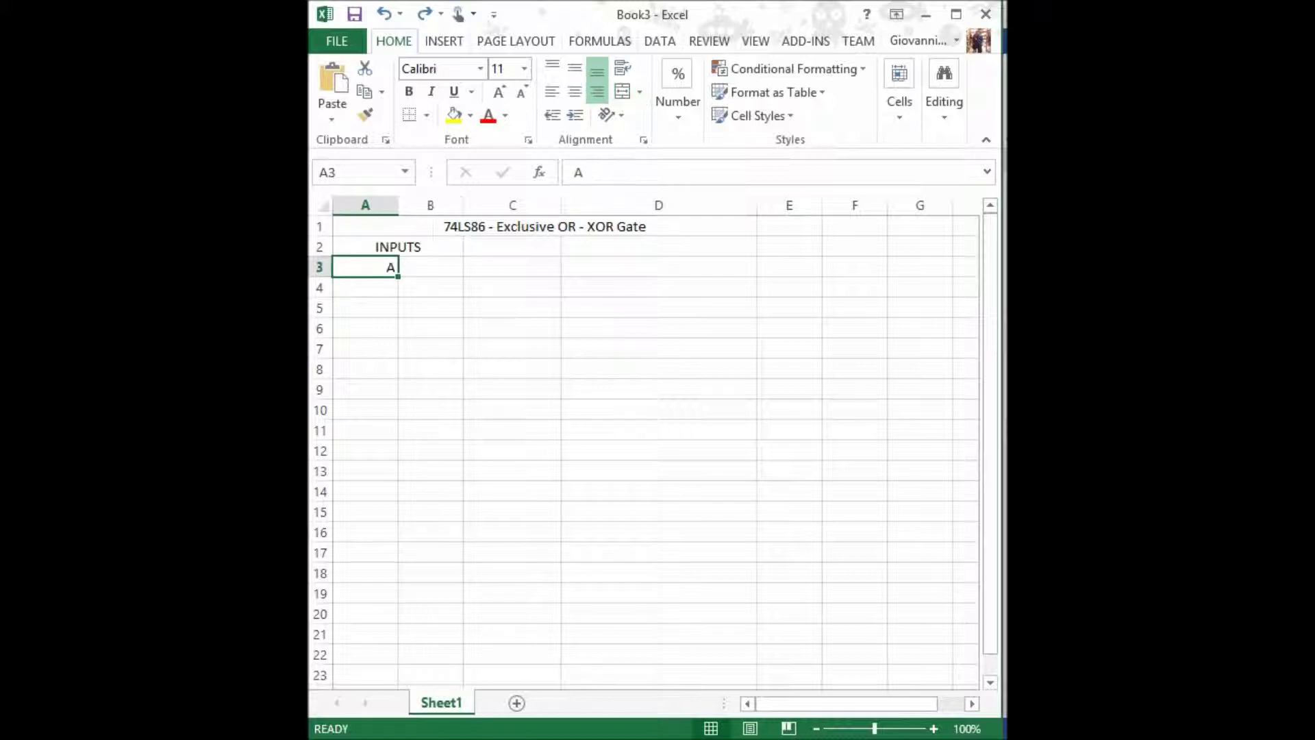
pyautogui.press('Tab')
pyautogui.write('B')
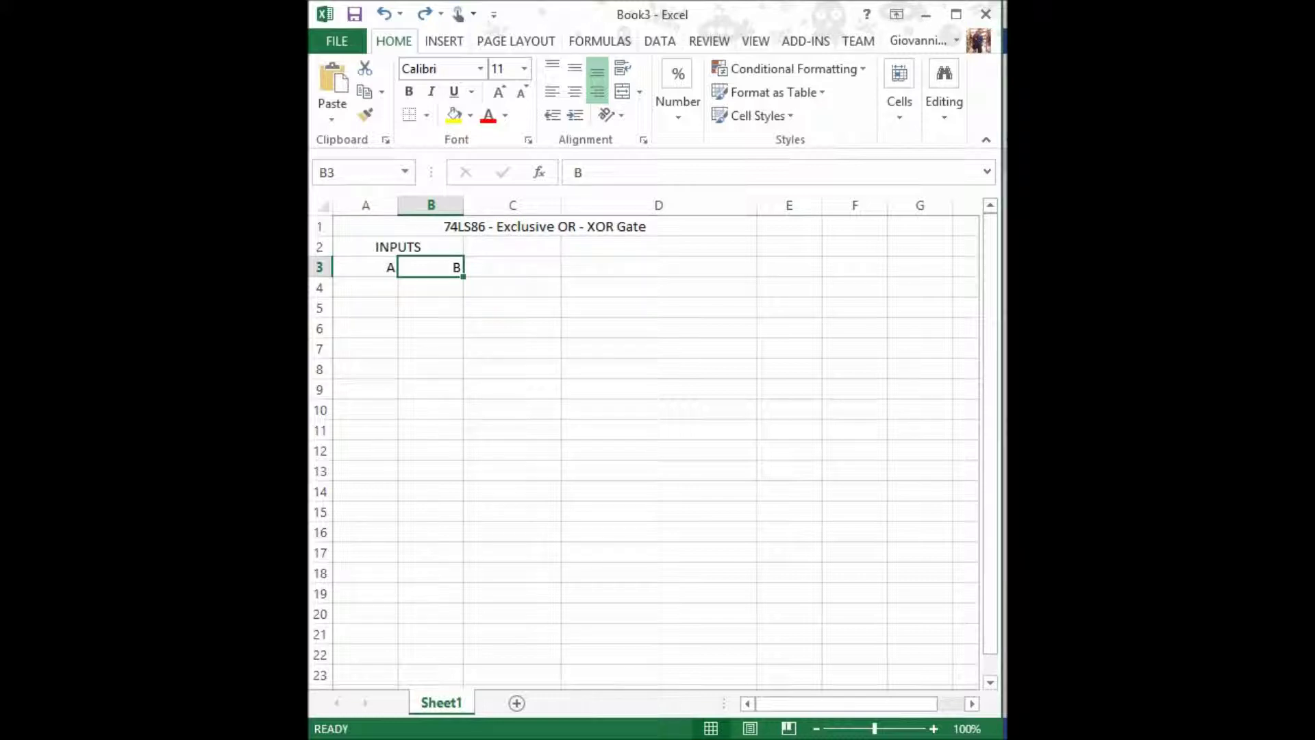
pyautogui.hotkey('ctrl', 'y')
pyautogui.hotkey('ctrl', 'y')
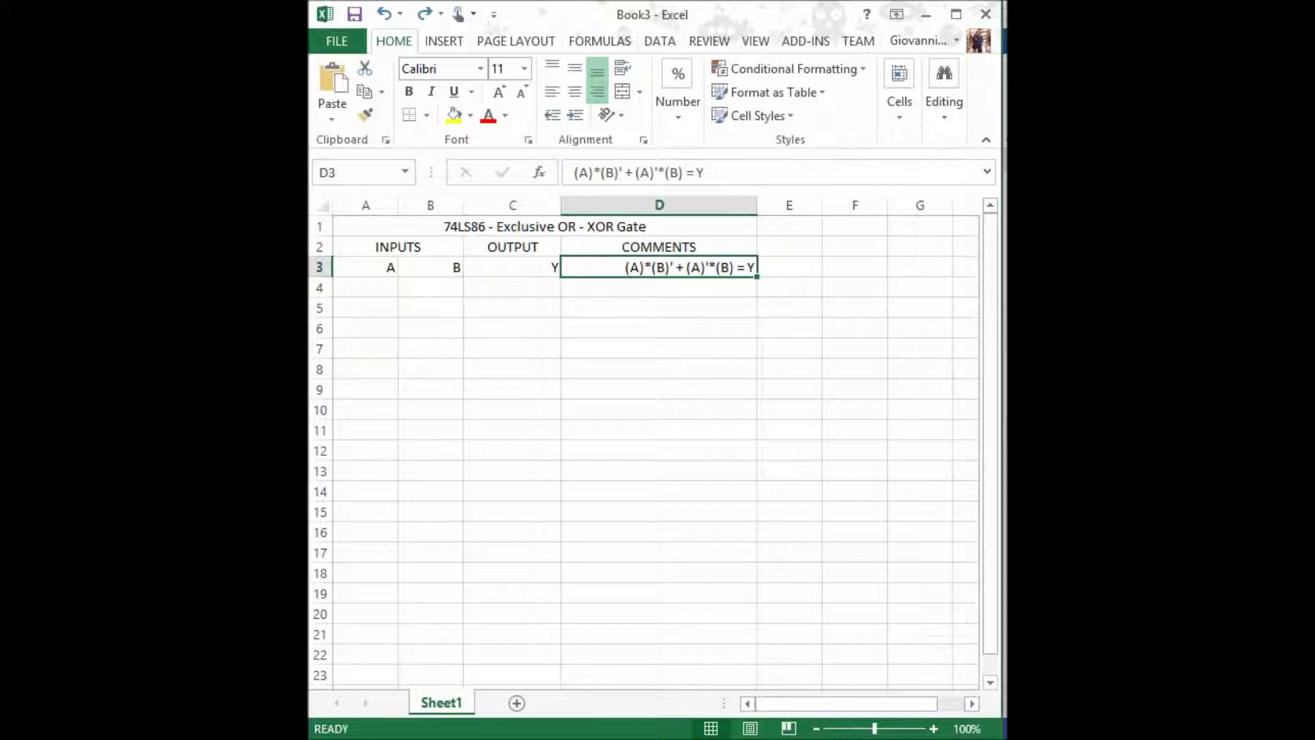
pyautogui.hotkey('alt', 'Tab')
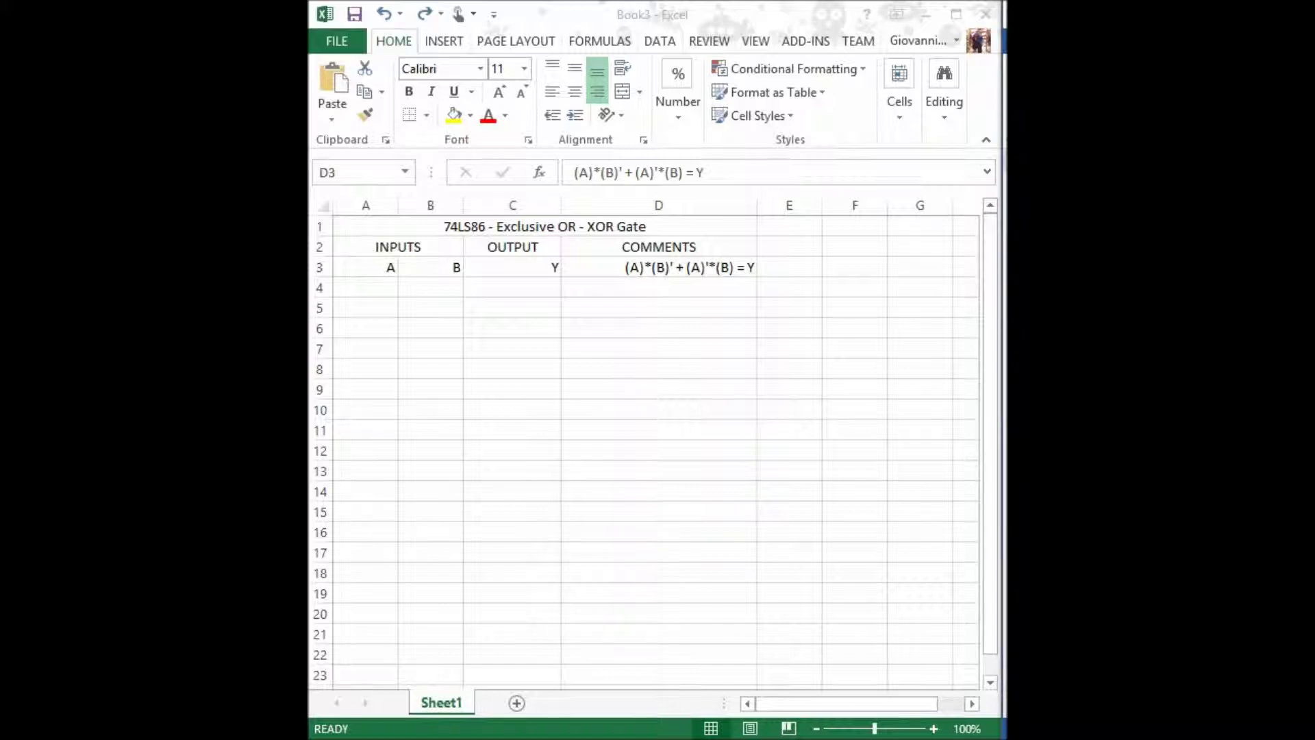
pyautogui.hotkey('alt', 'Tab')
# Step: Fill A4:B7 with the four input combinations 0 0, 0 1, 1 0 and 1 1, one per row
pyautogui.click(365, 287)
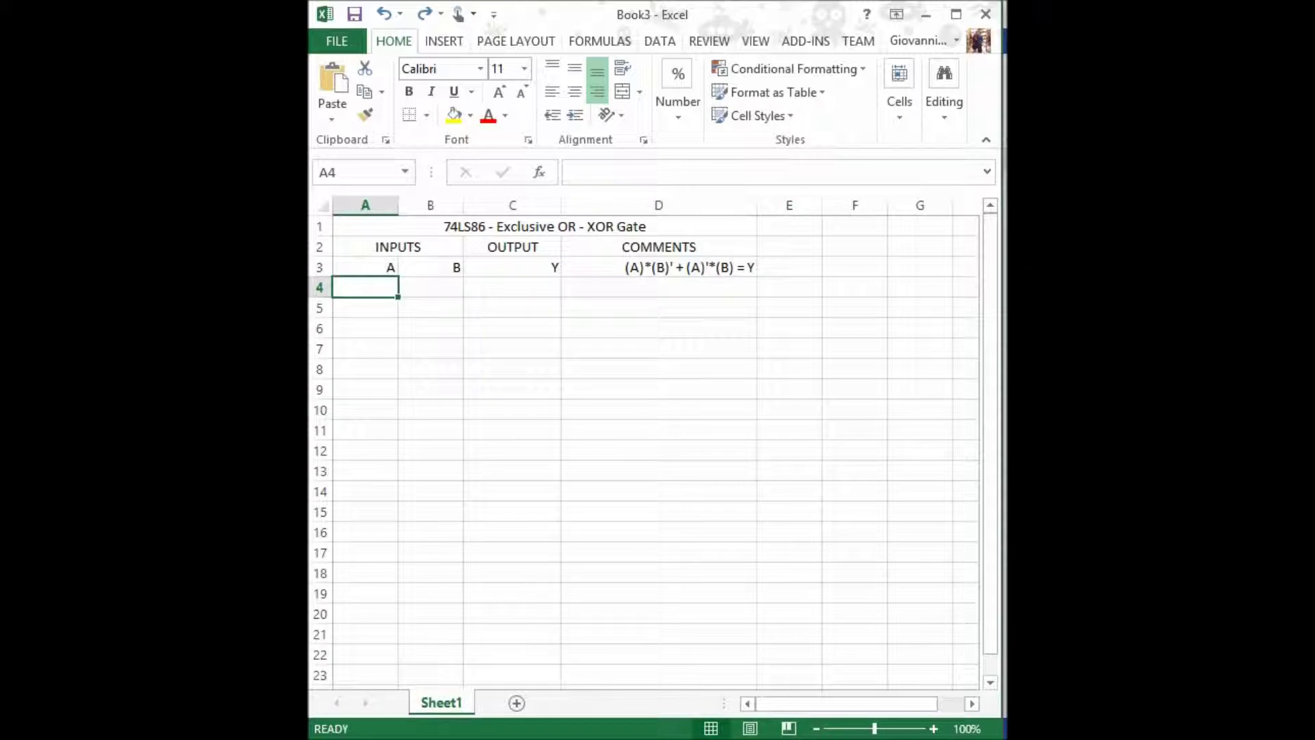
pyautogui.write('0')
pyautogui.hotkey('ctrl', 'Return')
pyautogui.hotkey('ctrl', 'y')
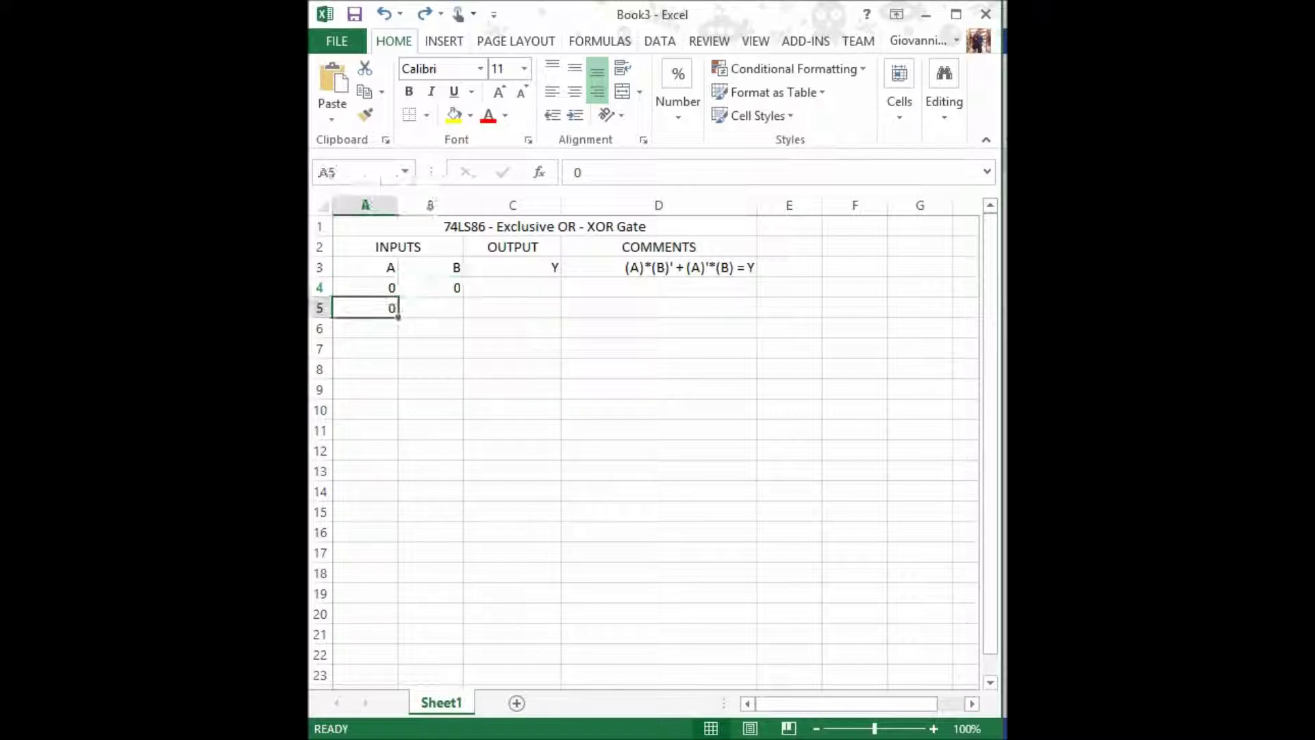
pyautogui.hotkey('ctrl', 'y')
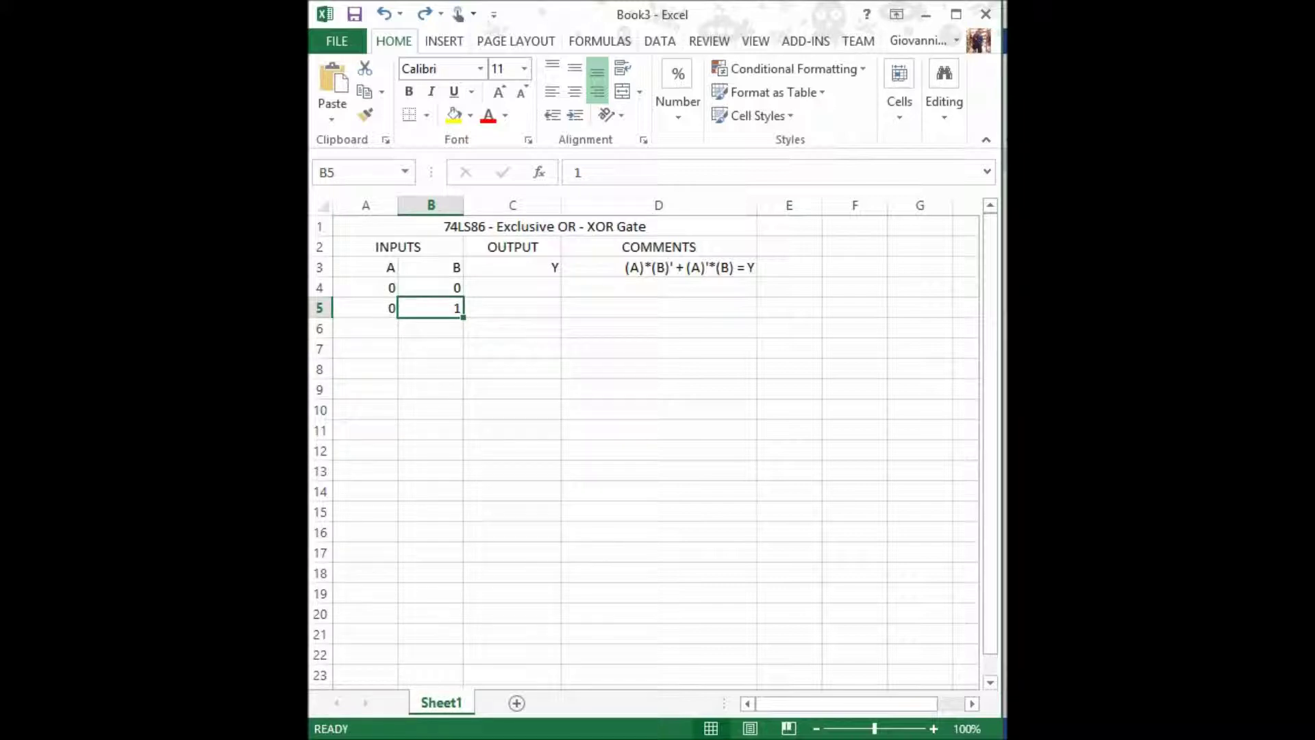
pyautogui.hotkey('ctrl', 'y')
pyautogui.hotkey('ctrl', 'y')
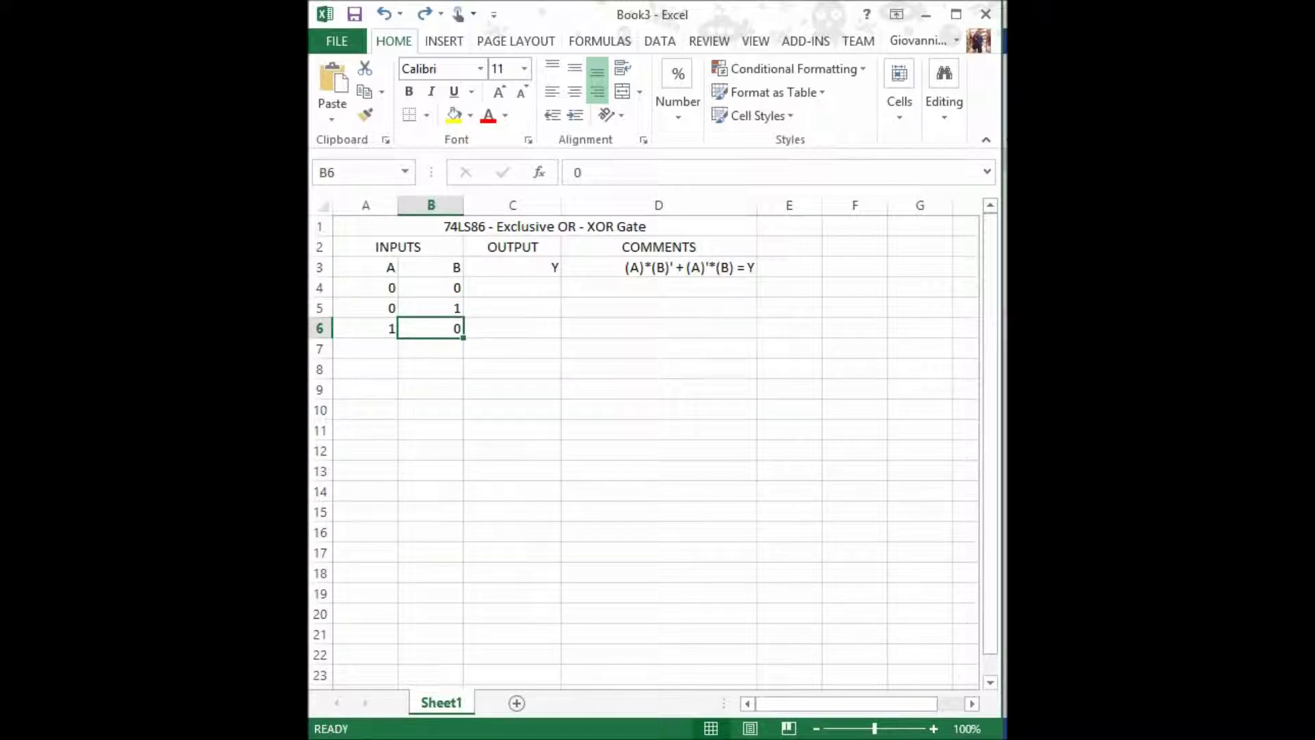
pyautogui.hotkey('ctrl', 'y')
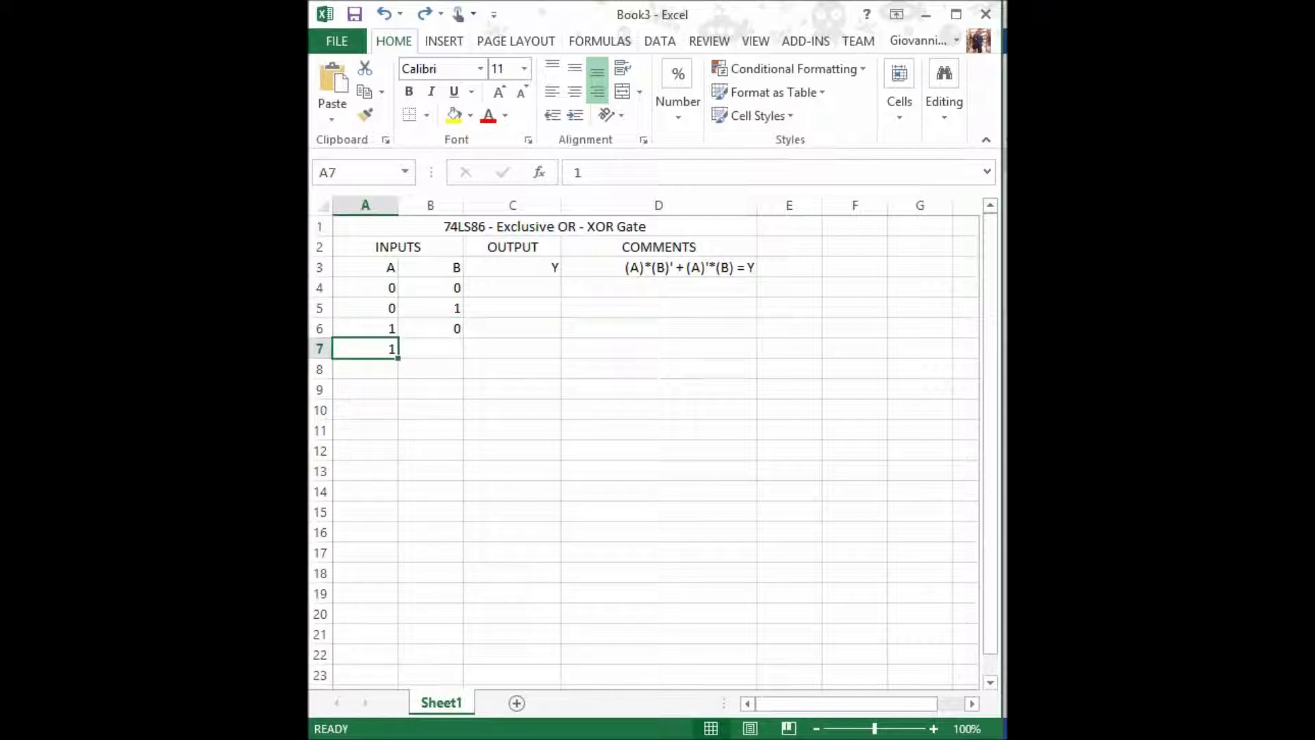
pyautogui.hotkey('ctrl', 'y')
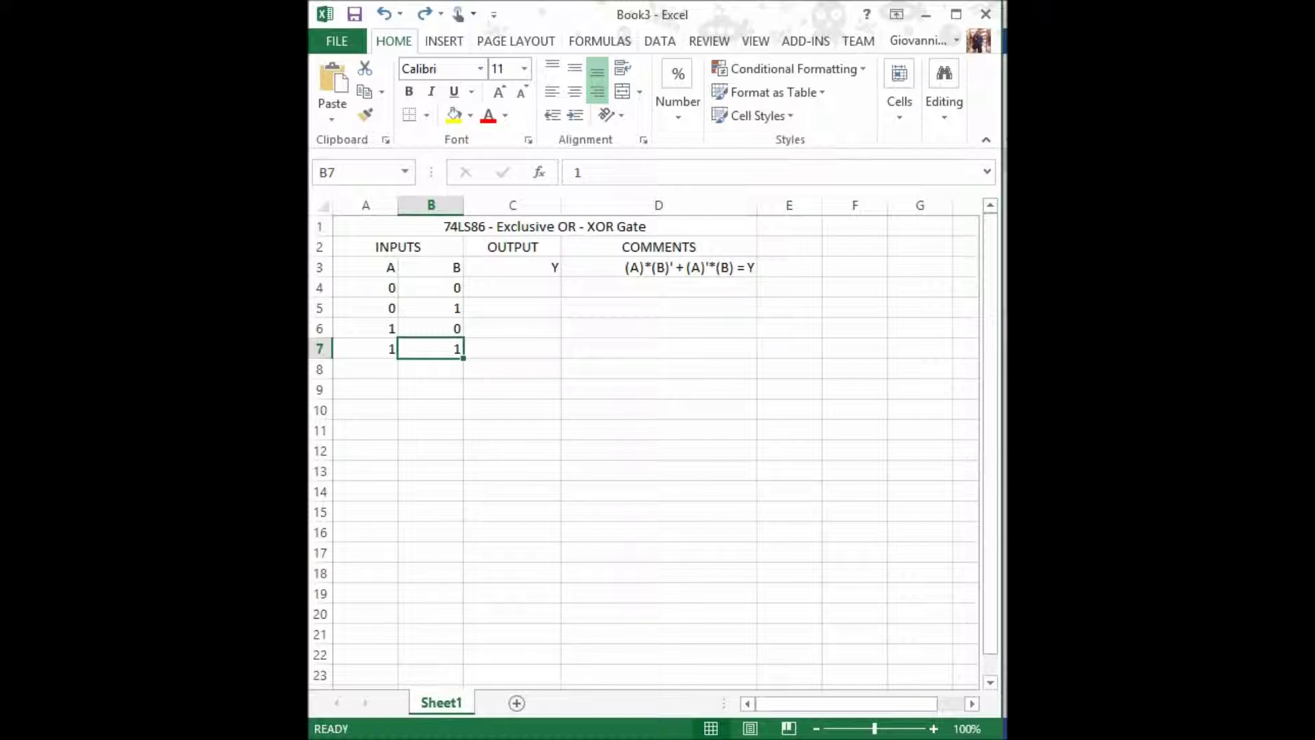
# Step: Enter the outputs 0, 1, 1, 0 in C4:C7 and each row's expression in D4:D7, from (0)*(0)' + (0)'*(0) = 0 to (1)*(1)' + (1)'*(1) = 0
pyautogui.hotkey('ctrl', 'y')
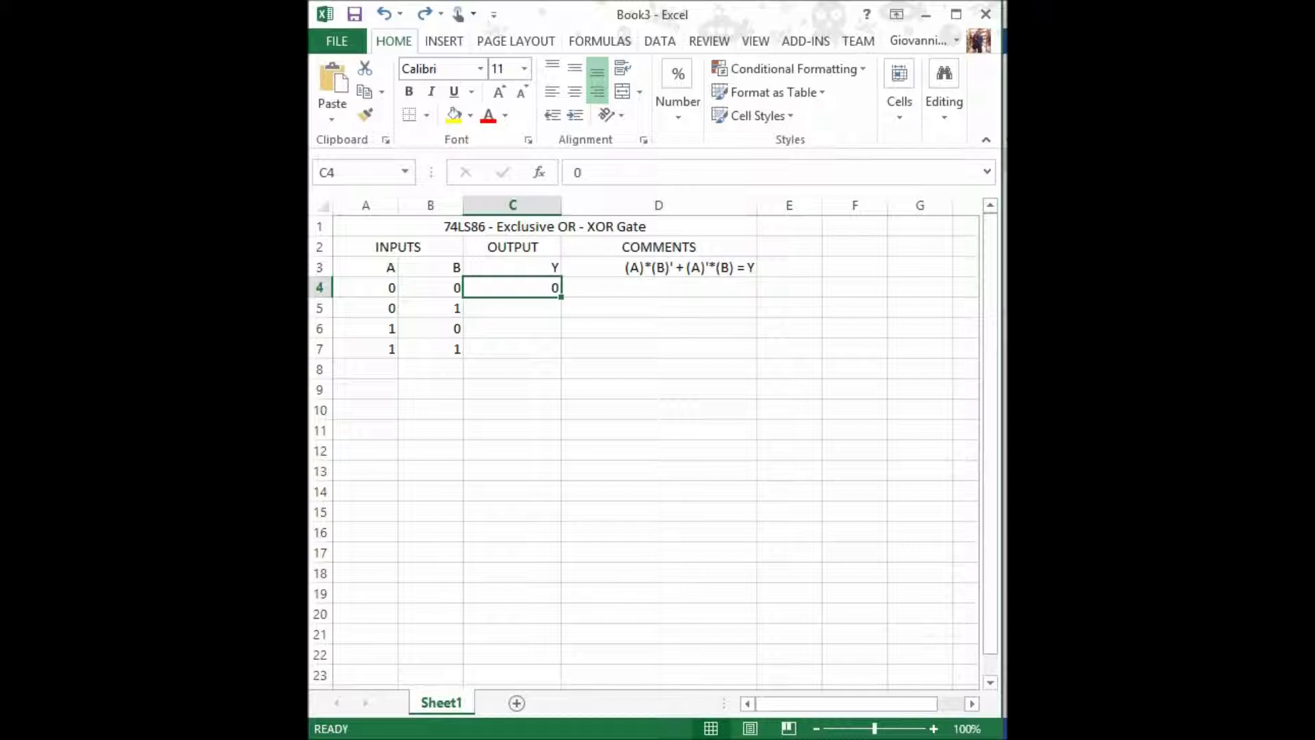
pyautogui.hotkey('ctrl', 'y')
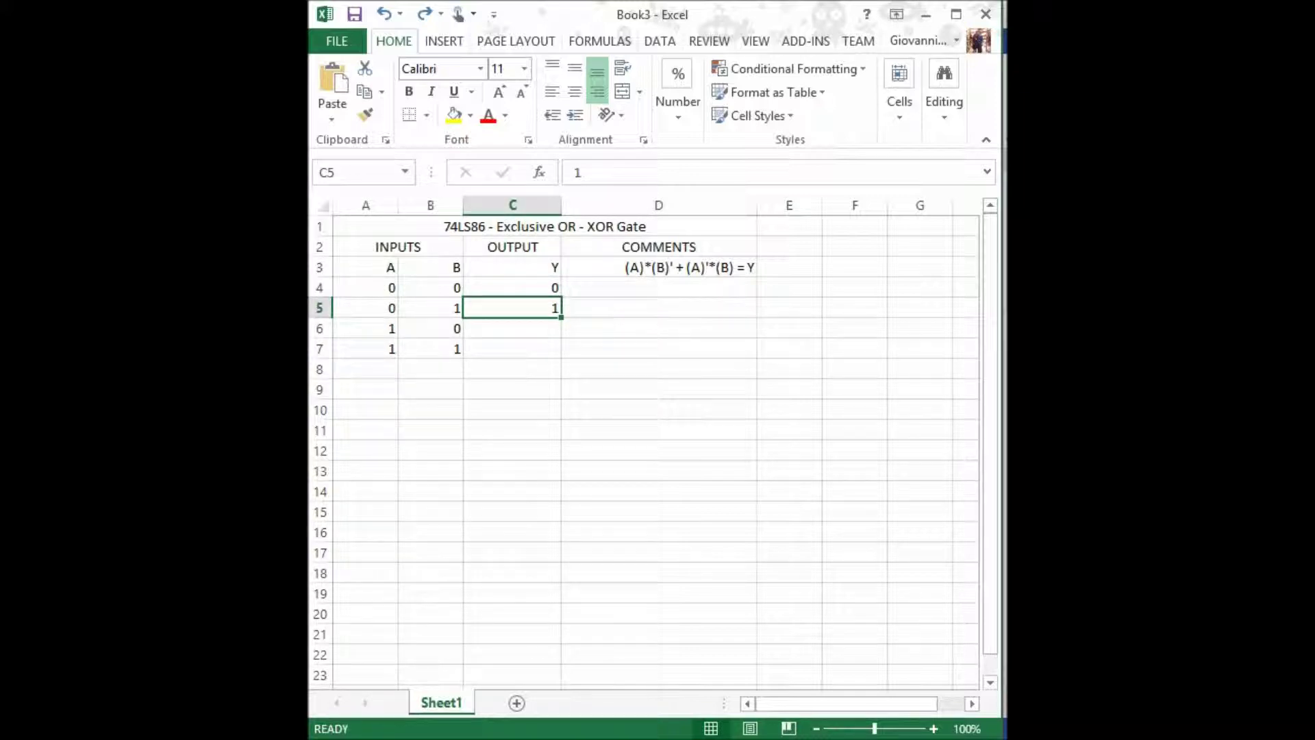
pyautogui.hotkey('ctrl', 'y')
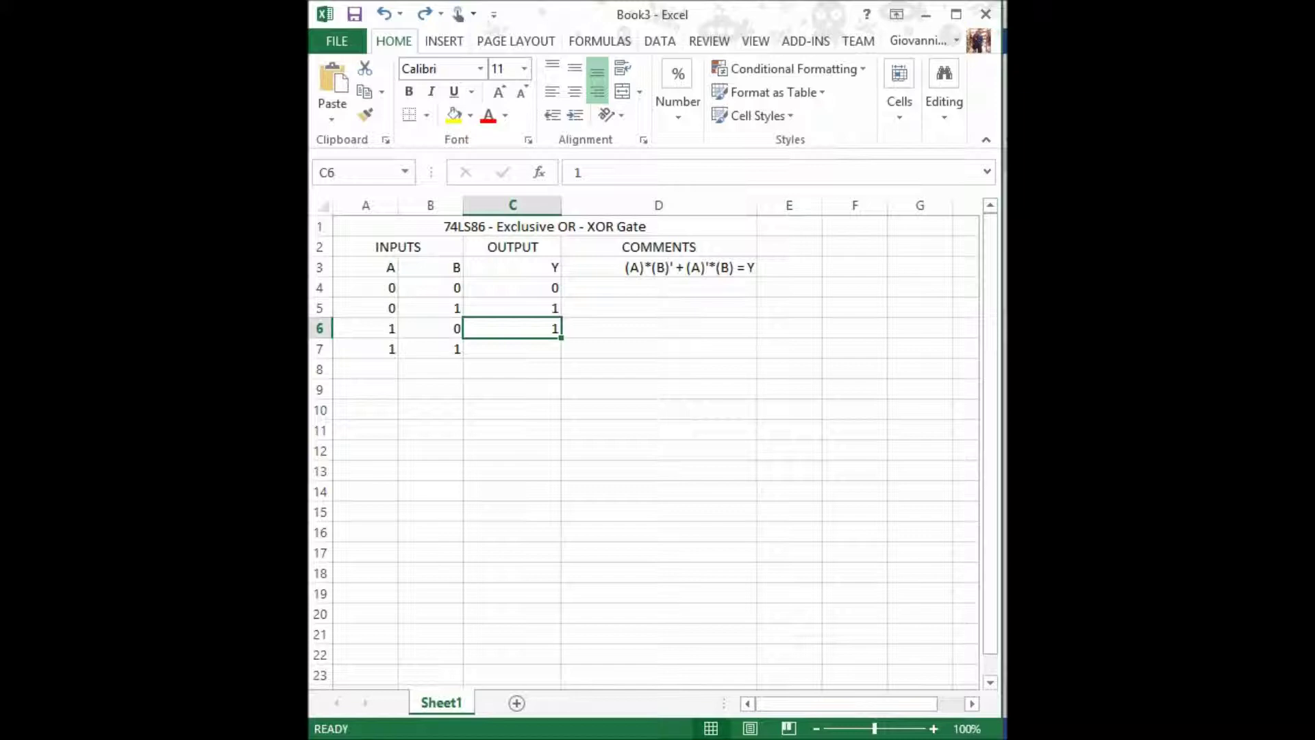
pyautogui.hotkey('ctrl', 'y')
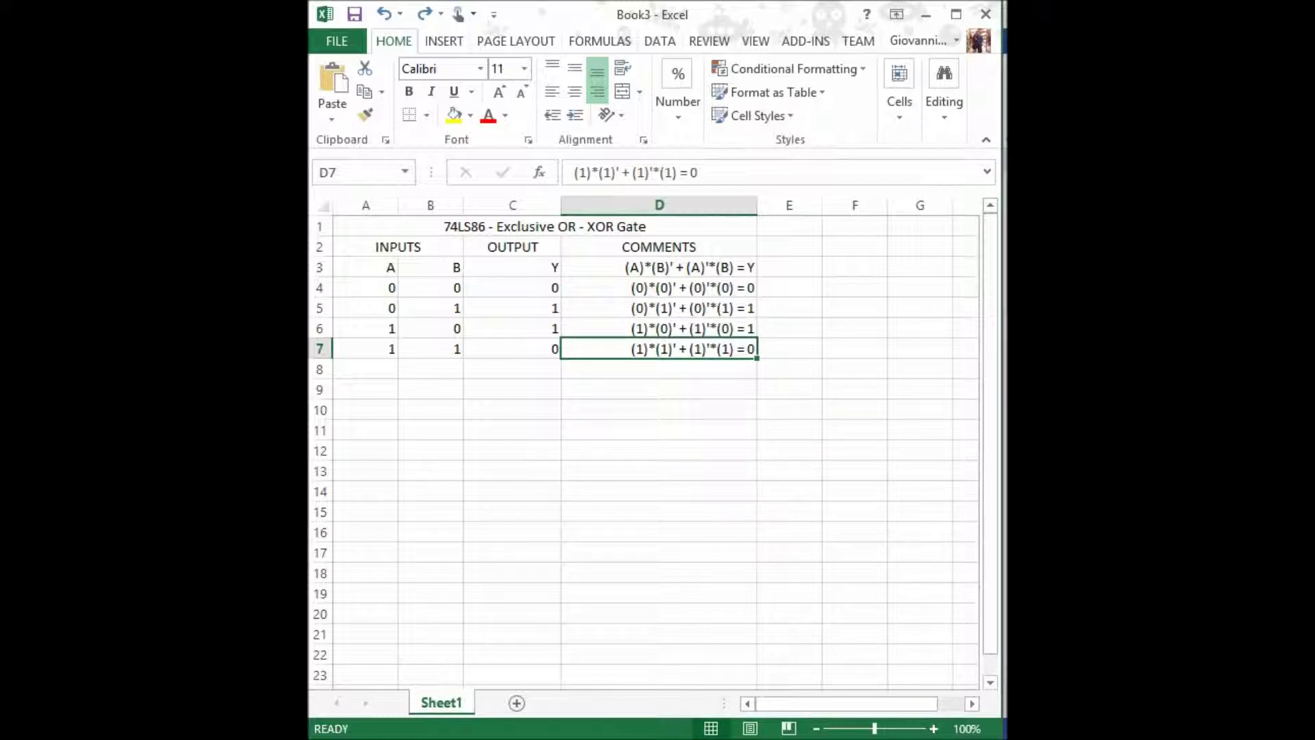
# Step: Bold the title in A1 and give the table A1:D7 all borders with a thick box border around it
pyautogui.click(545, 226)
pyautogui.hotkey('ctrl', 'b')
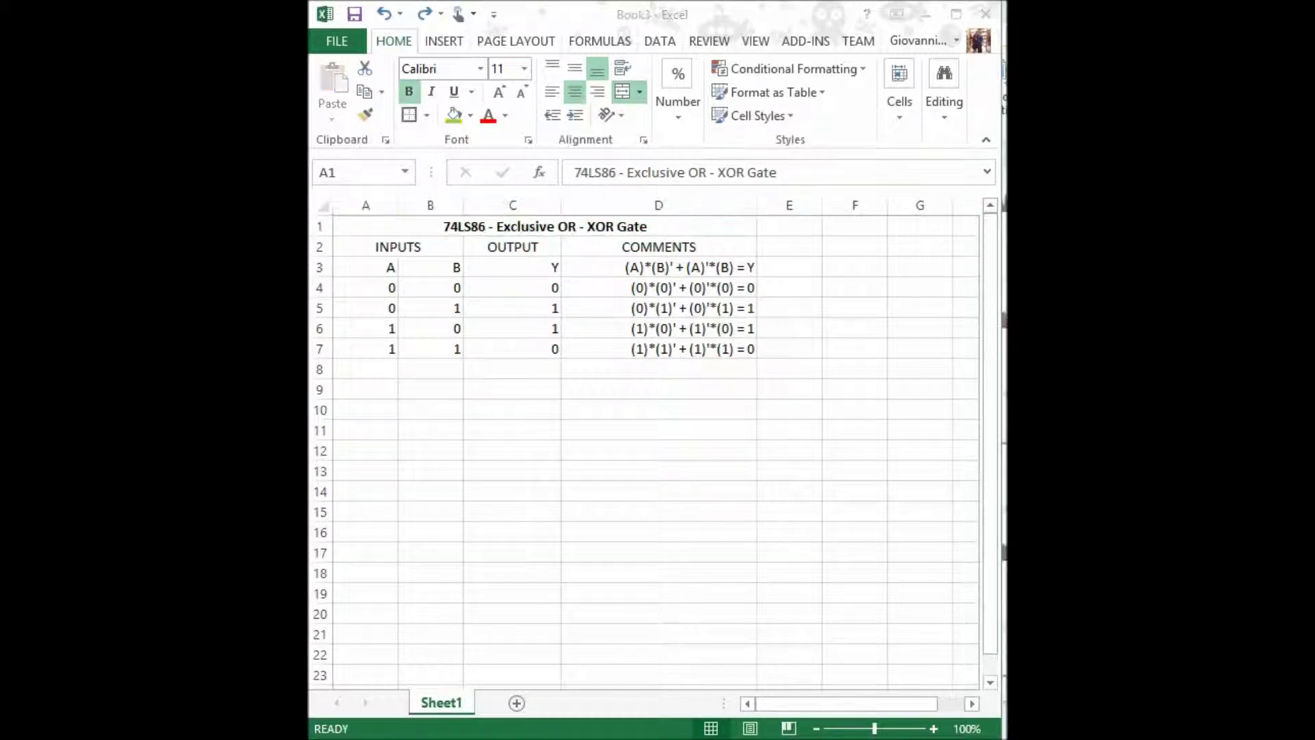
pyautogui.hotkey('alt', 'Tab')
pyautogui.moveTo(365, 226); pyautogui.dragTo(685, 349)
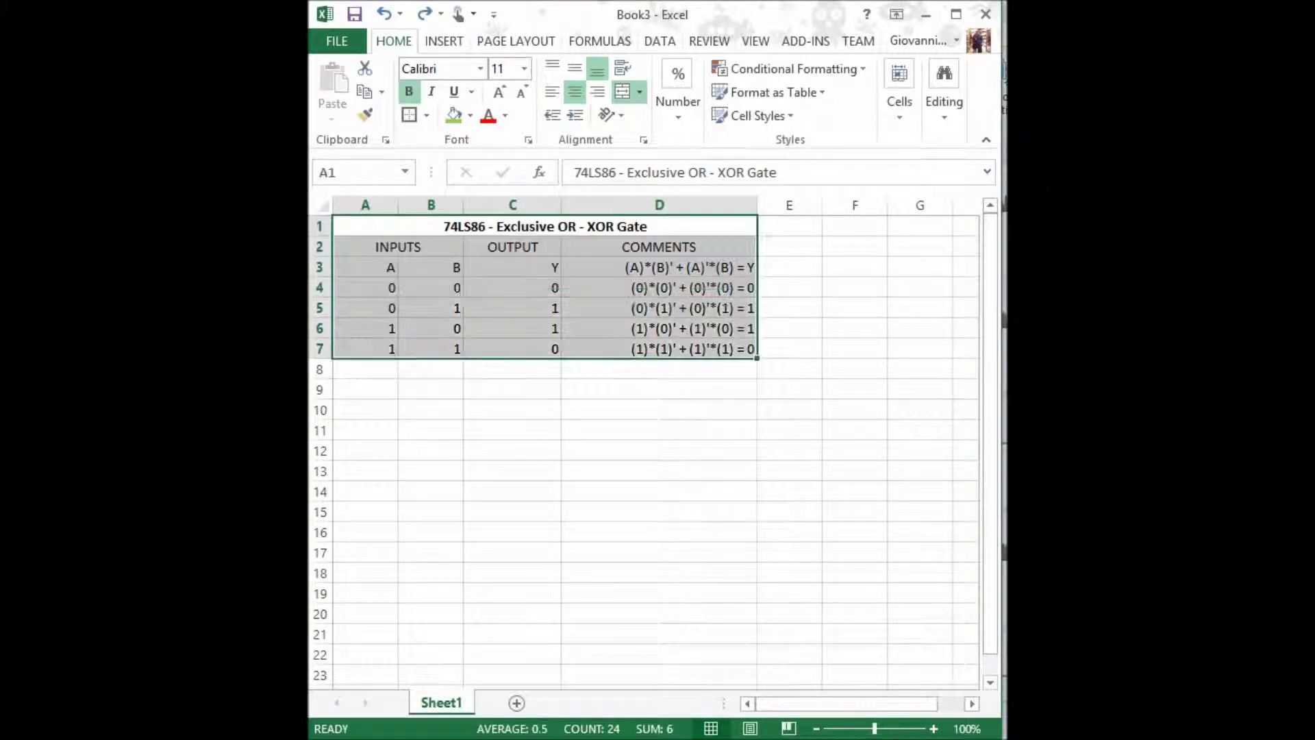
pyautogui.click(426, 115)
pyautogui.click(461, 288)
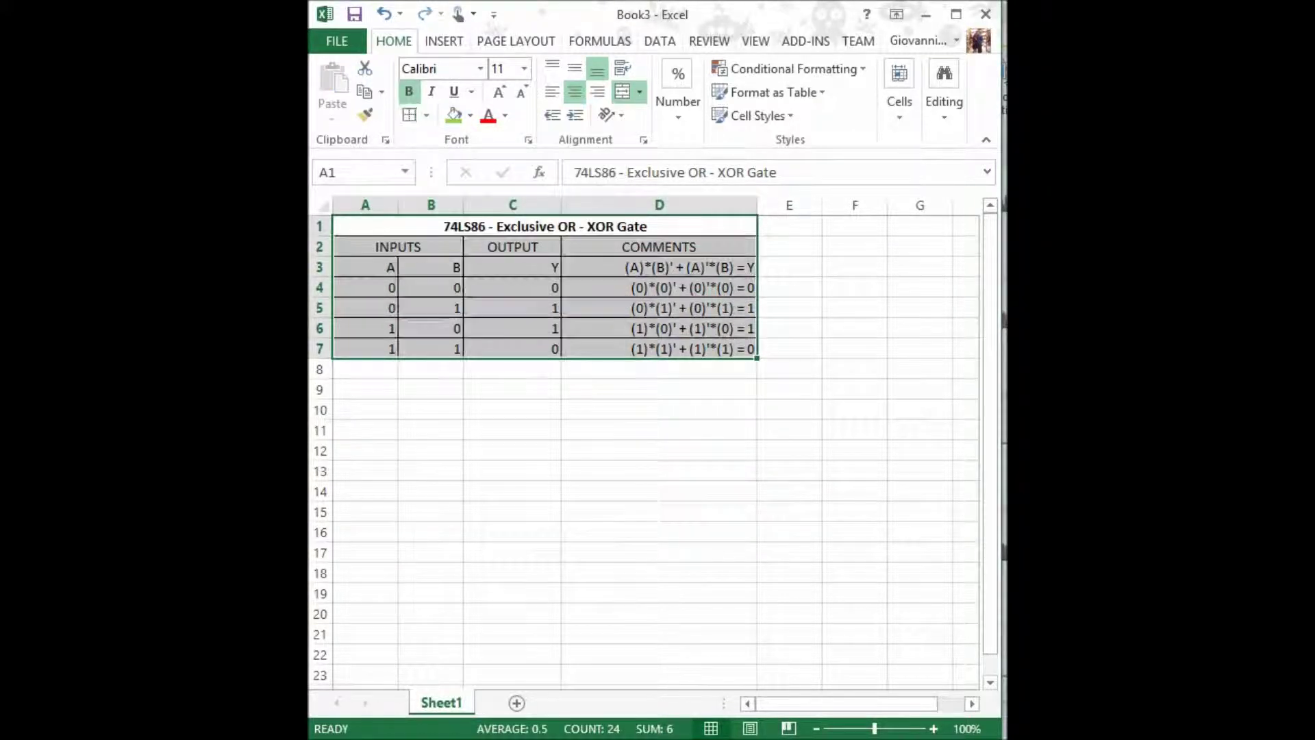
pyautogui.click(426, 115)
pyautogui.click(478, 338)
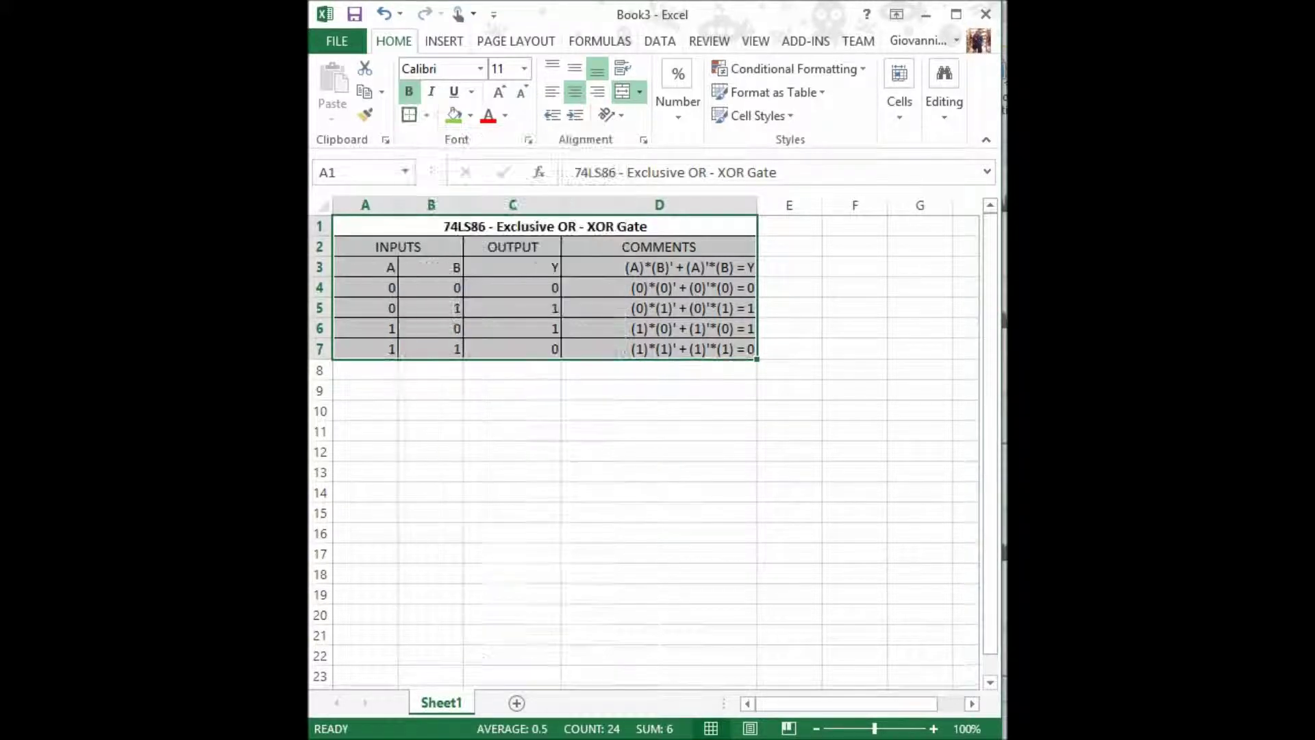
# Step: Fill the title cell with light green and the row 2 headings INPUTS, OUTPUT and COMMENTS with light gold
pyautogui.click(544, 226)
pyautogui.click(453, 115)
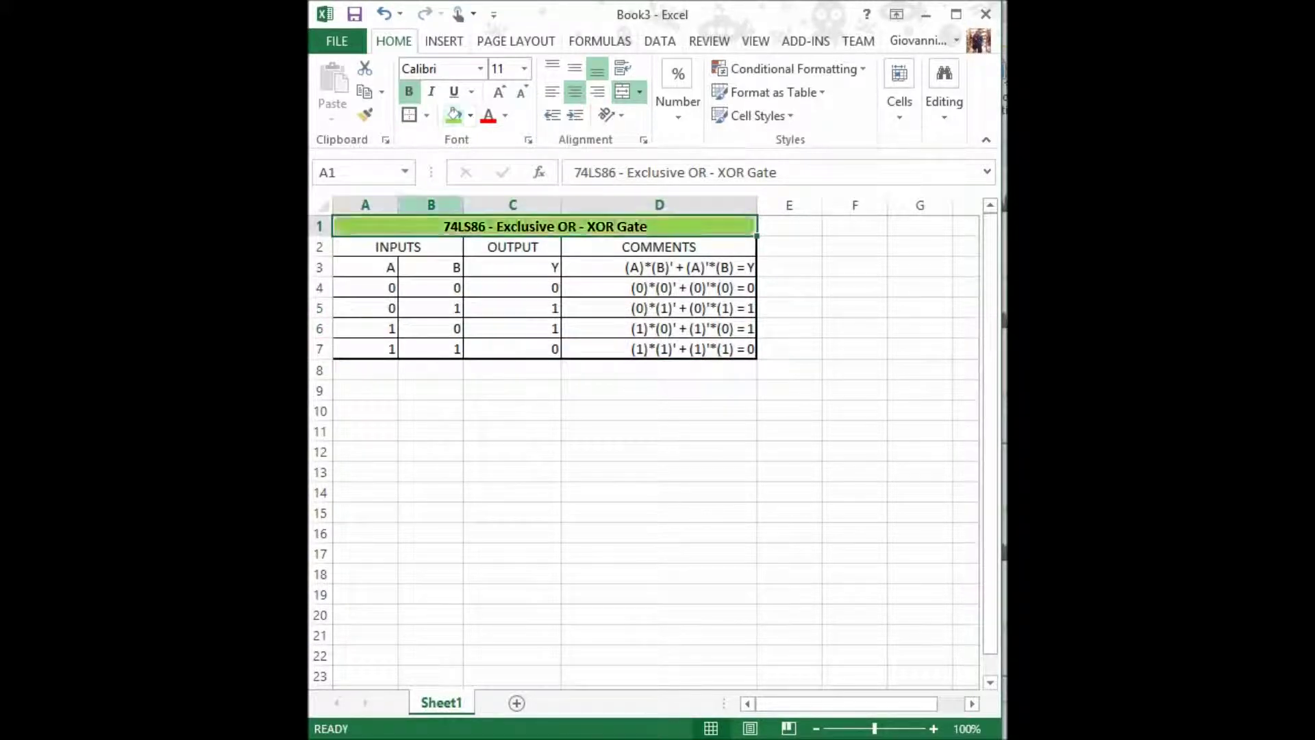
pyautogui.moveTo(398, 246); pyautogui.dragTo(745, 246)
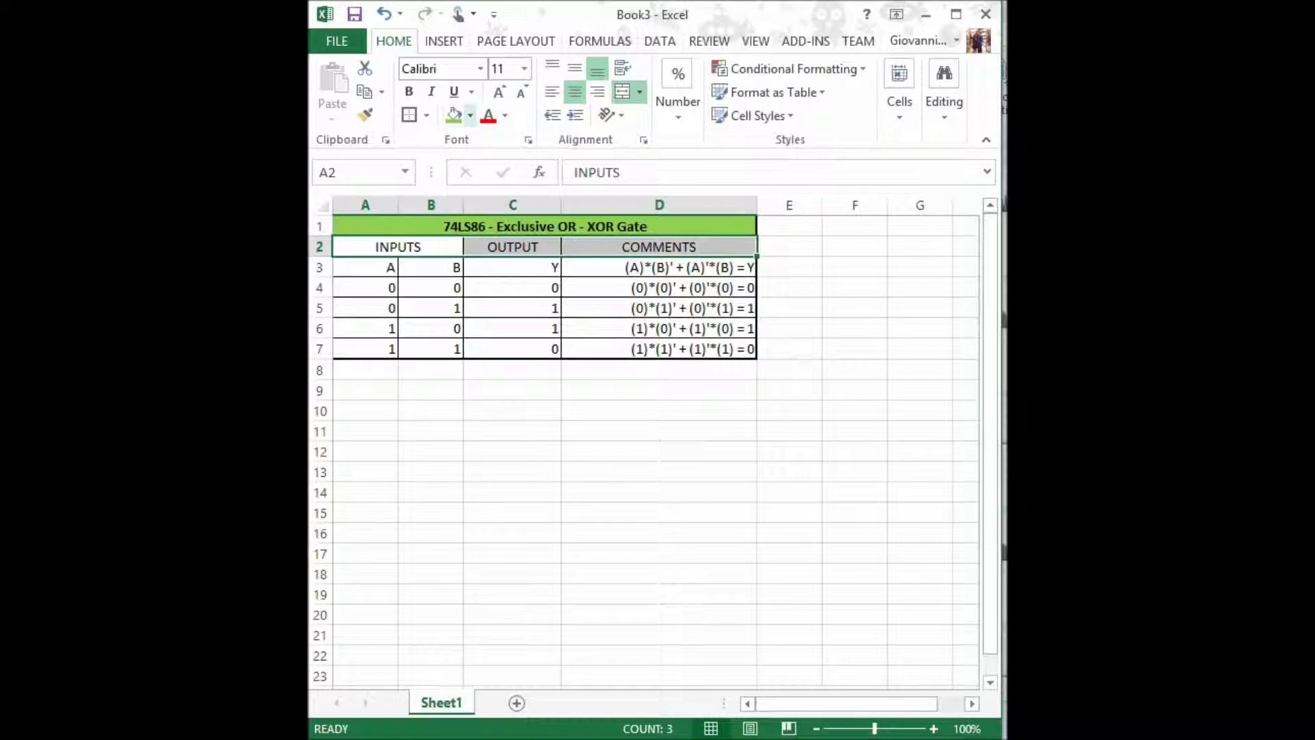
pyautogui.click(470, 115)
pyautogui.click(568, 206)
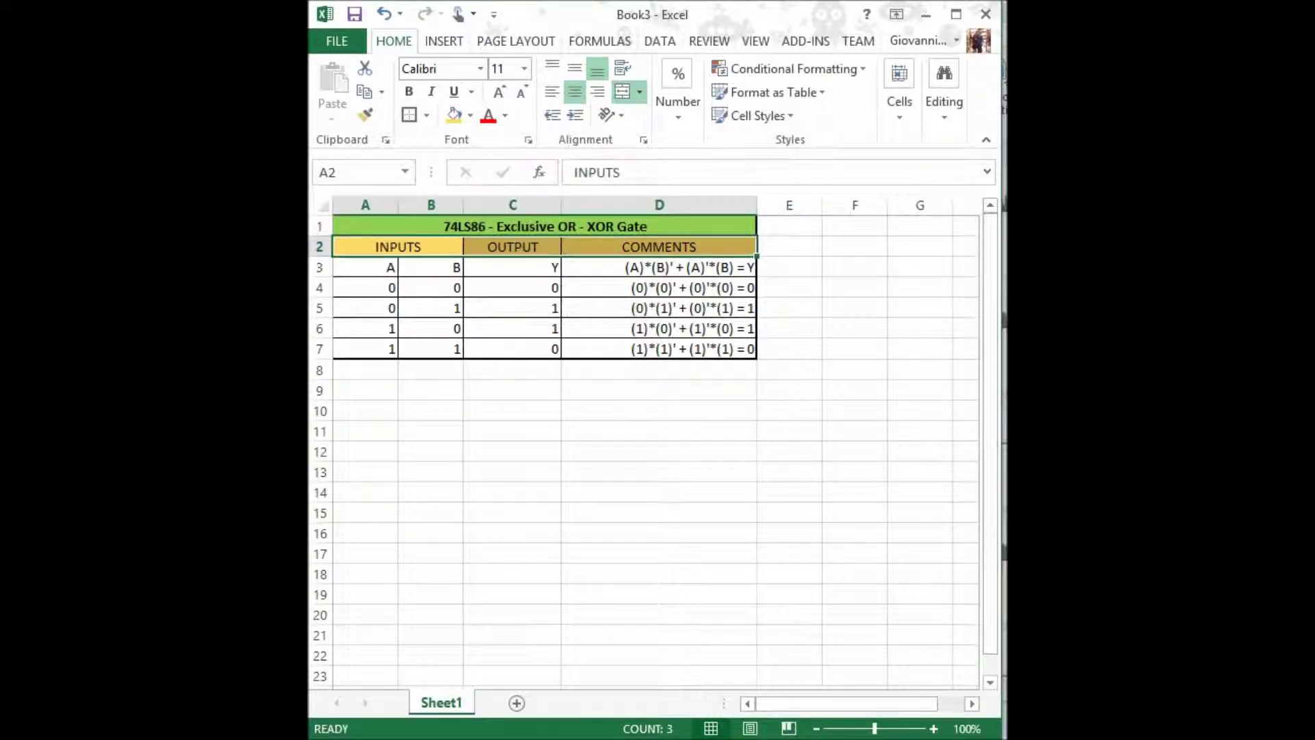
# Step: Fill the row 3 labels in A3:D3 with a light blue theme color
pyautogui.click(365, 267)
pyautogui.moveTo(365, 267); pyautogui.dragTo(685, 267)
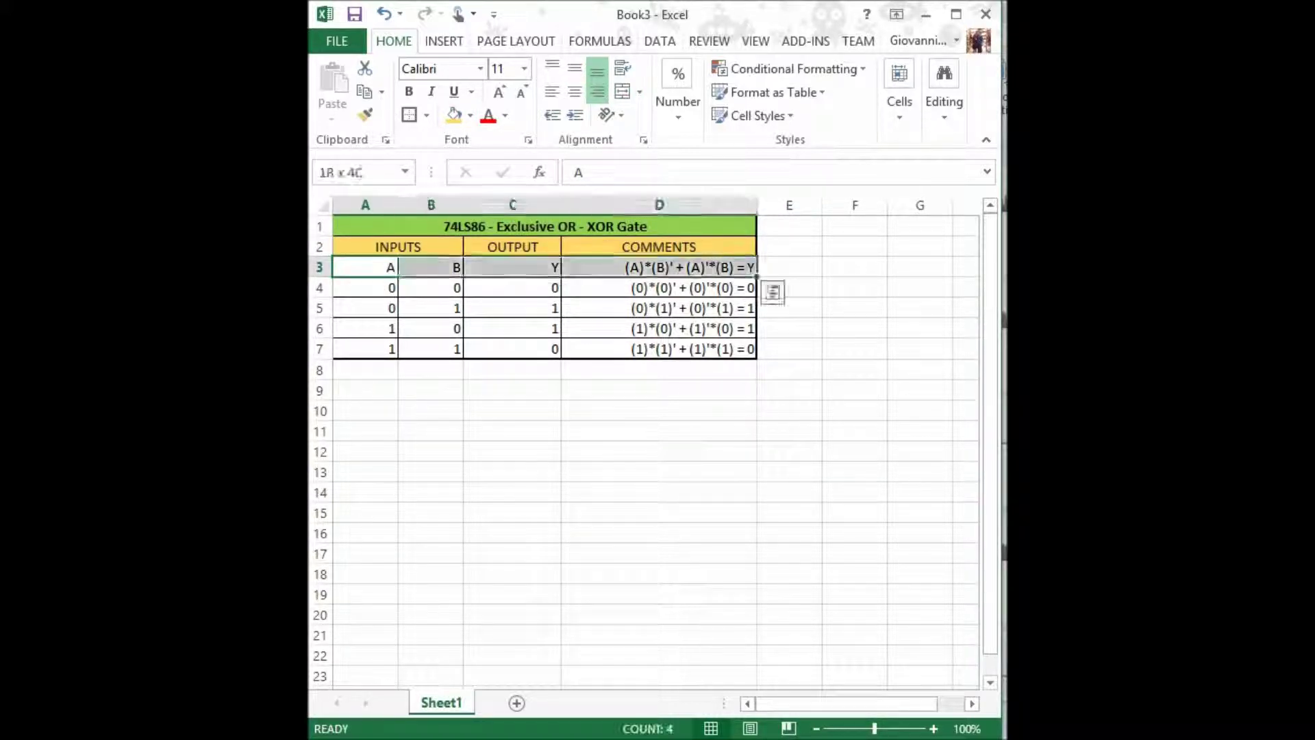
pyautogui.click(470, 115)
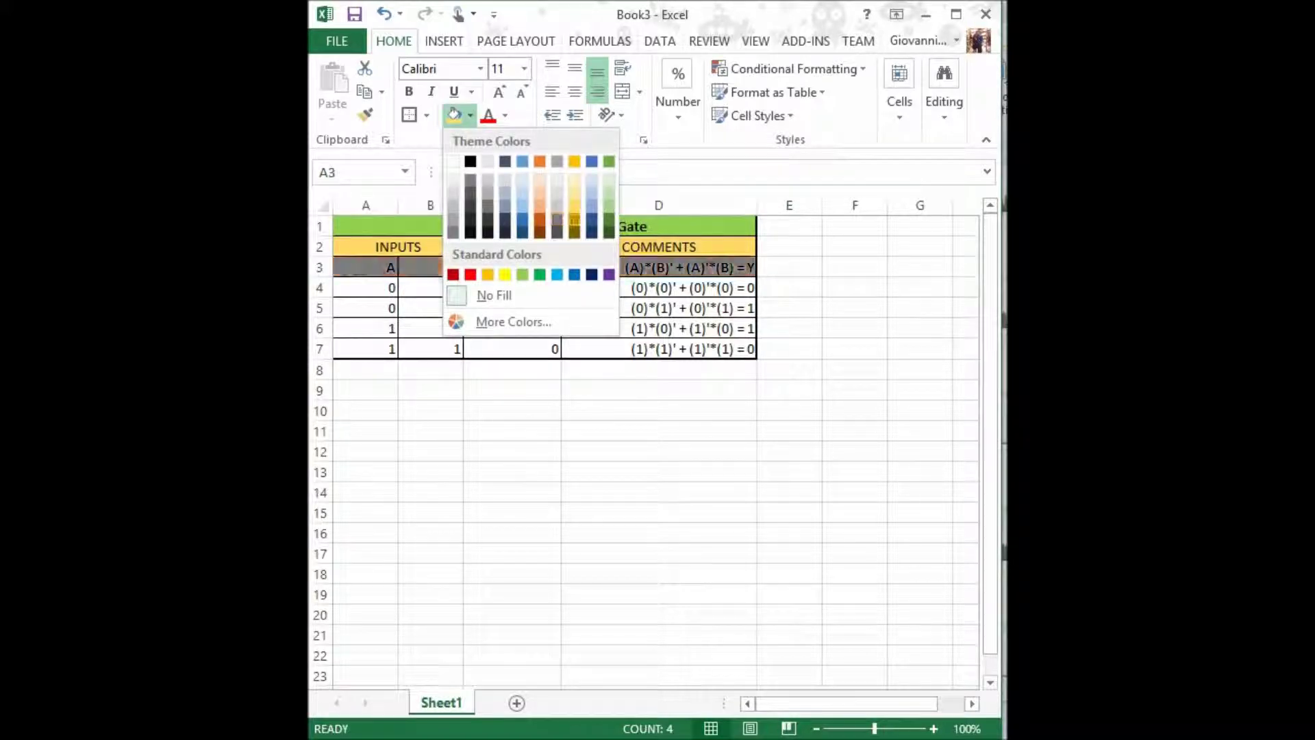
pyautogui.click(592, 206)
pyautogui.click(811, 307)
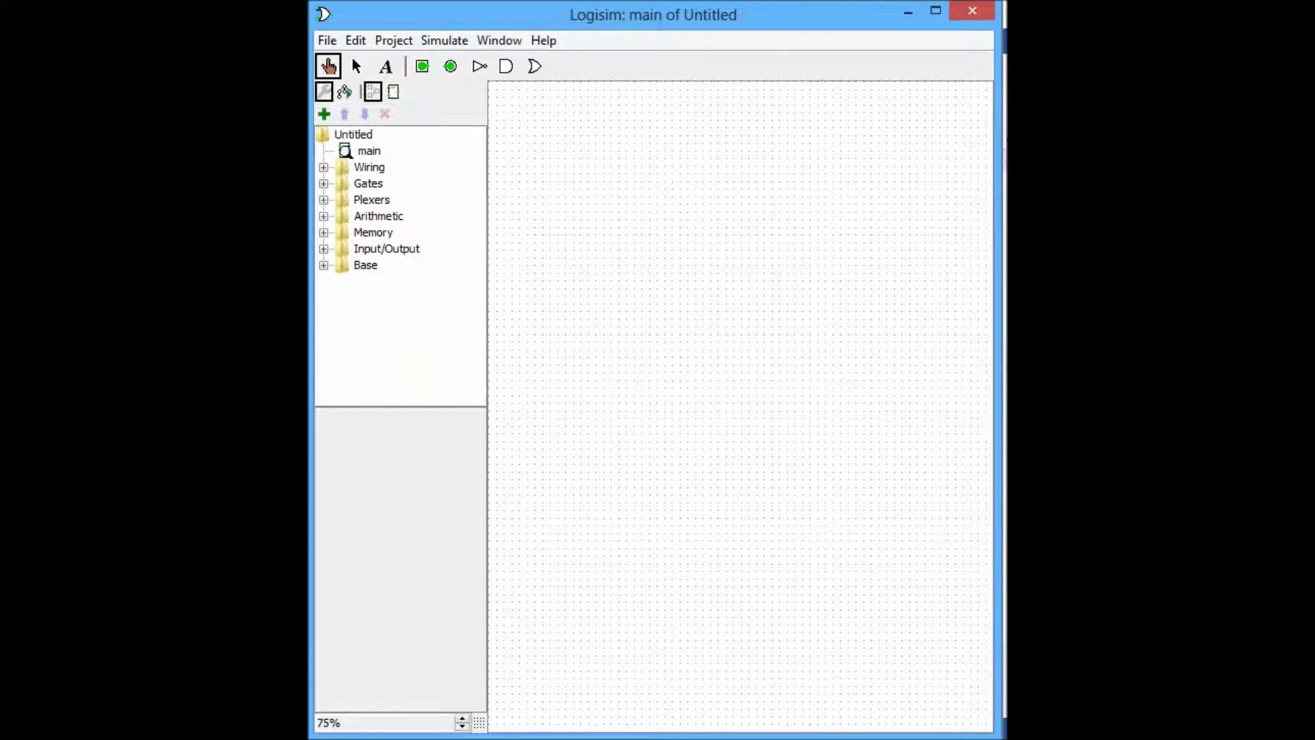
# Step: In Logisim, set the input pin tool to face South with its label location at North
pyautogui.click(422, 65)
pyautogui.click(441, 433)
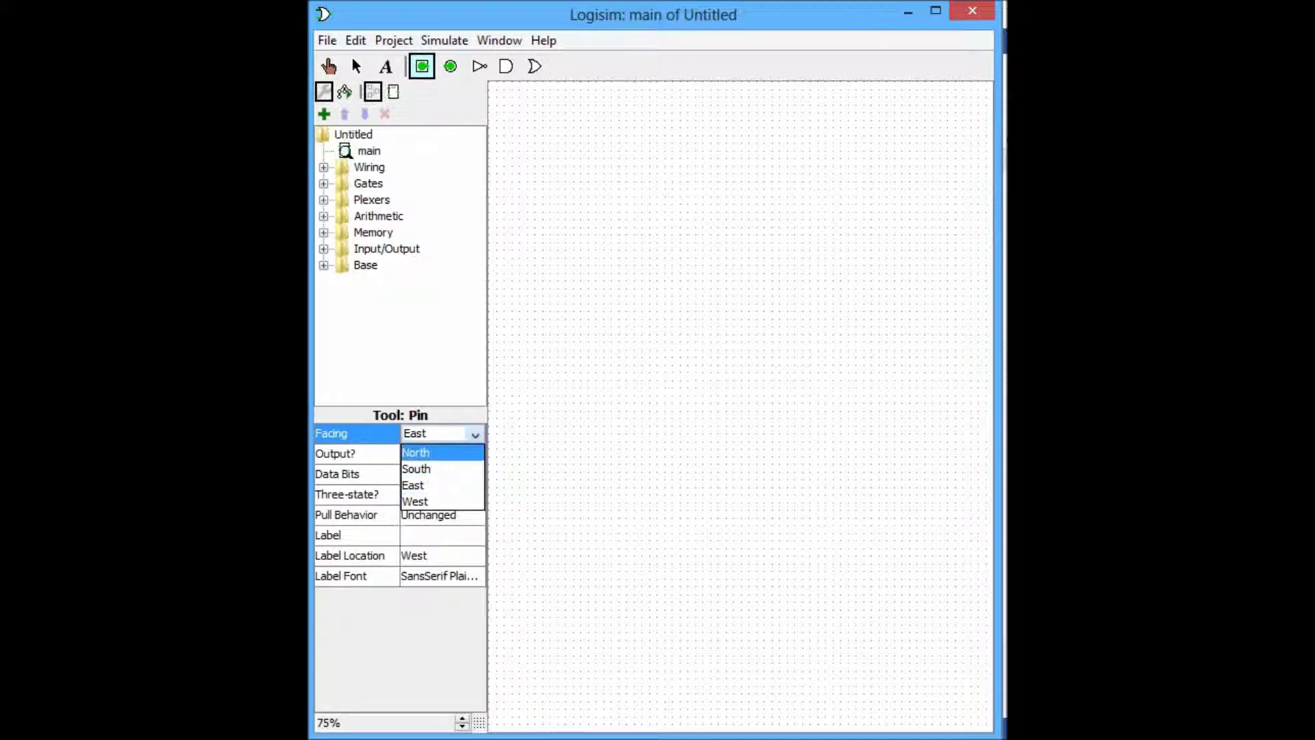
pyautogui.press('Down')
pyautogui.press('Return')
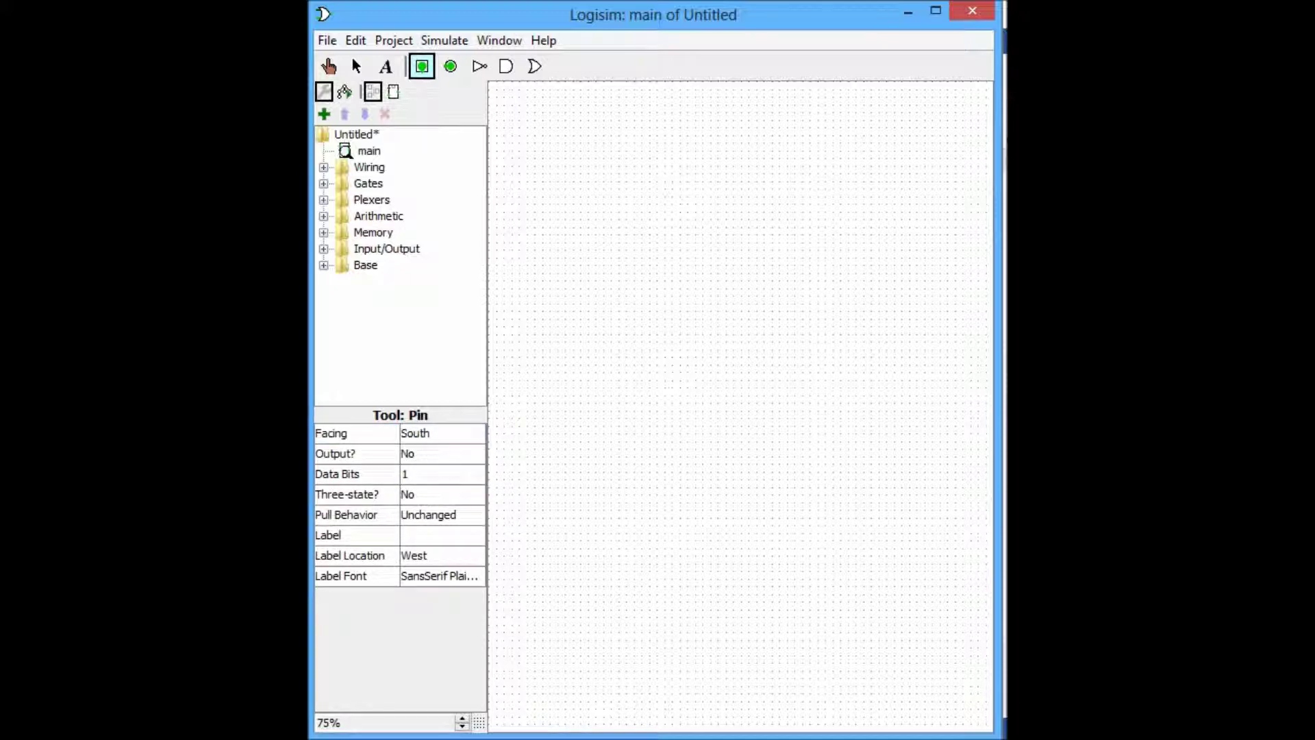
pyautogui.click(442, 535)
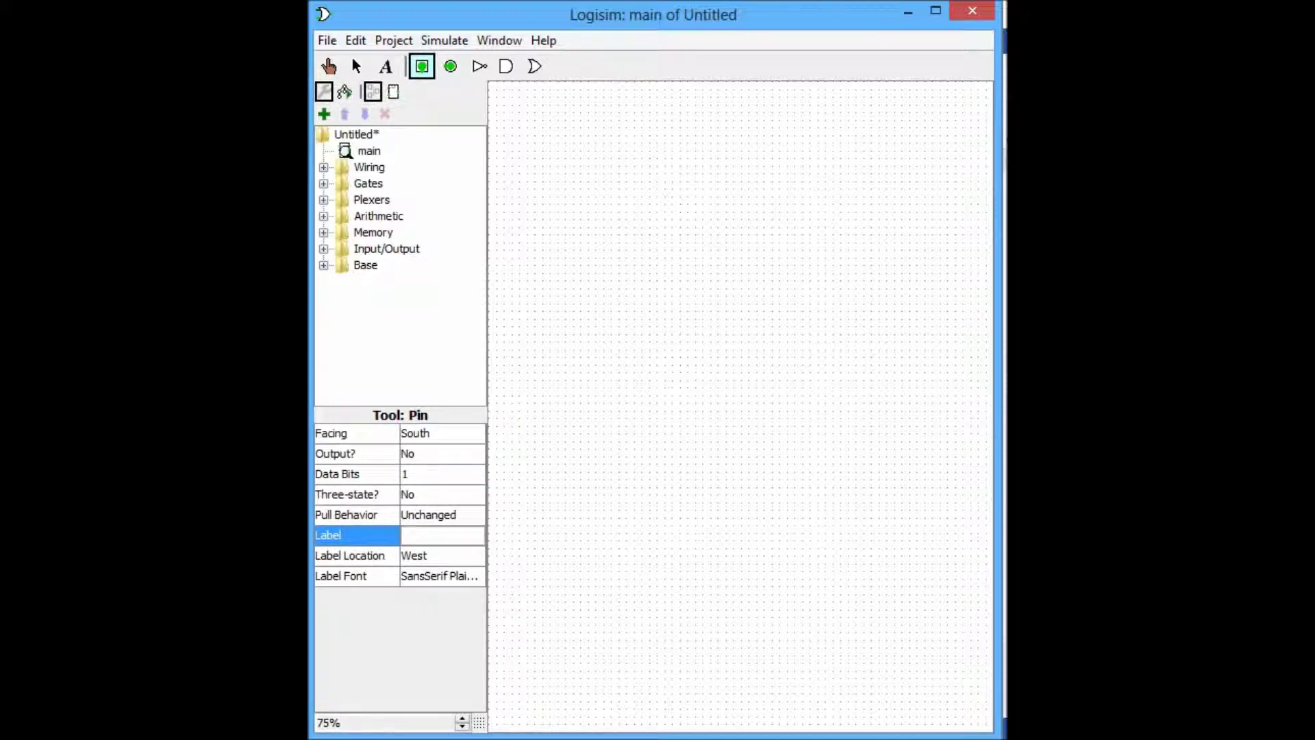
pyautogui.click(442, 556)
pyautogui.click(442, 574)
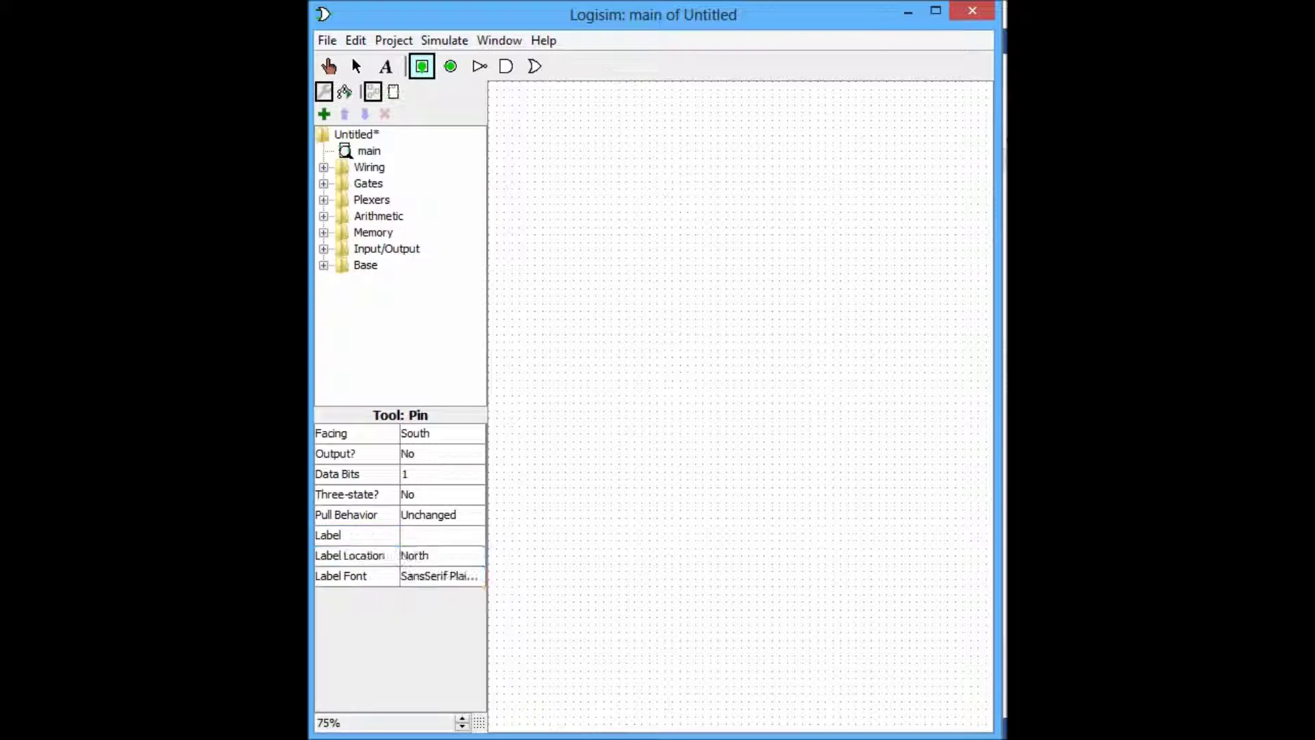
# Step: Label the input pin A and place it near the upper-left corner of the circuit canvas
pyautogui.click(442, 535)
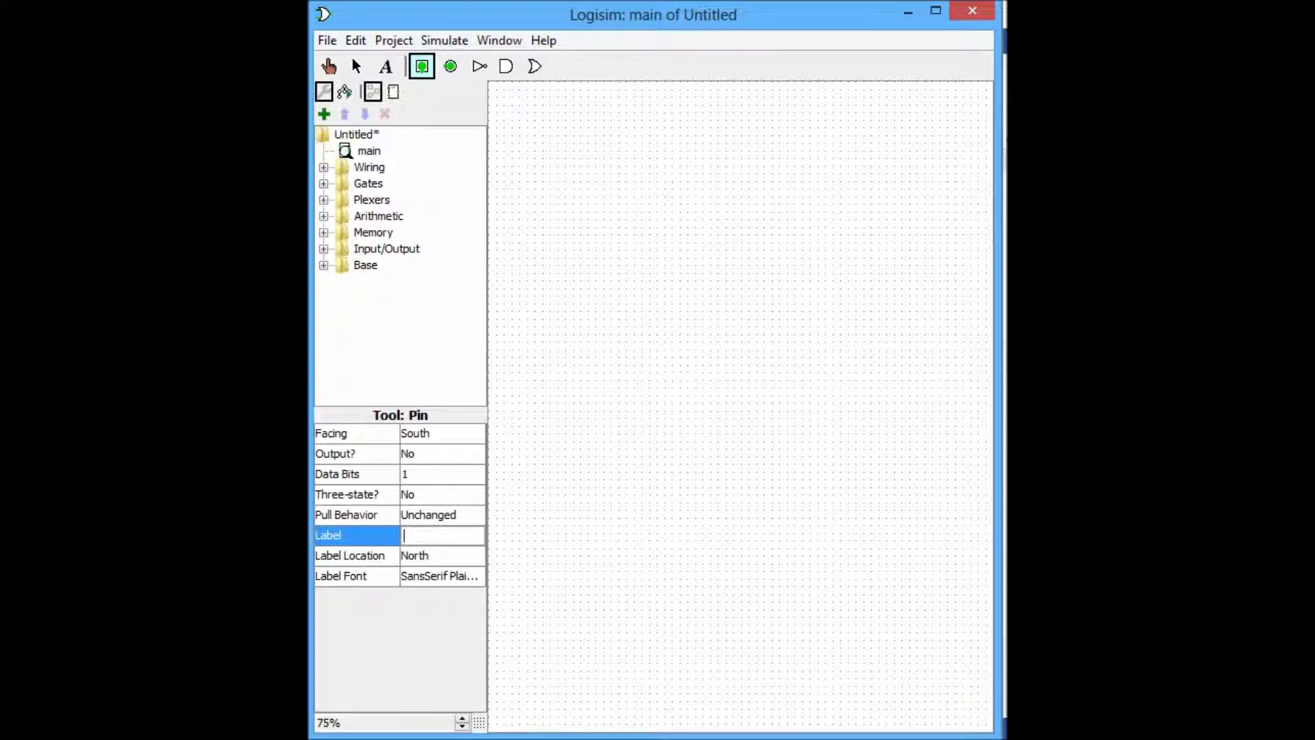
pyautogui.write('A')
pyautogui.press('Return')
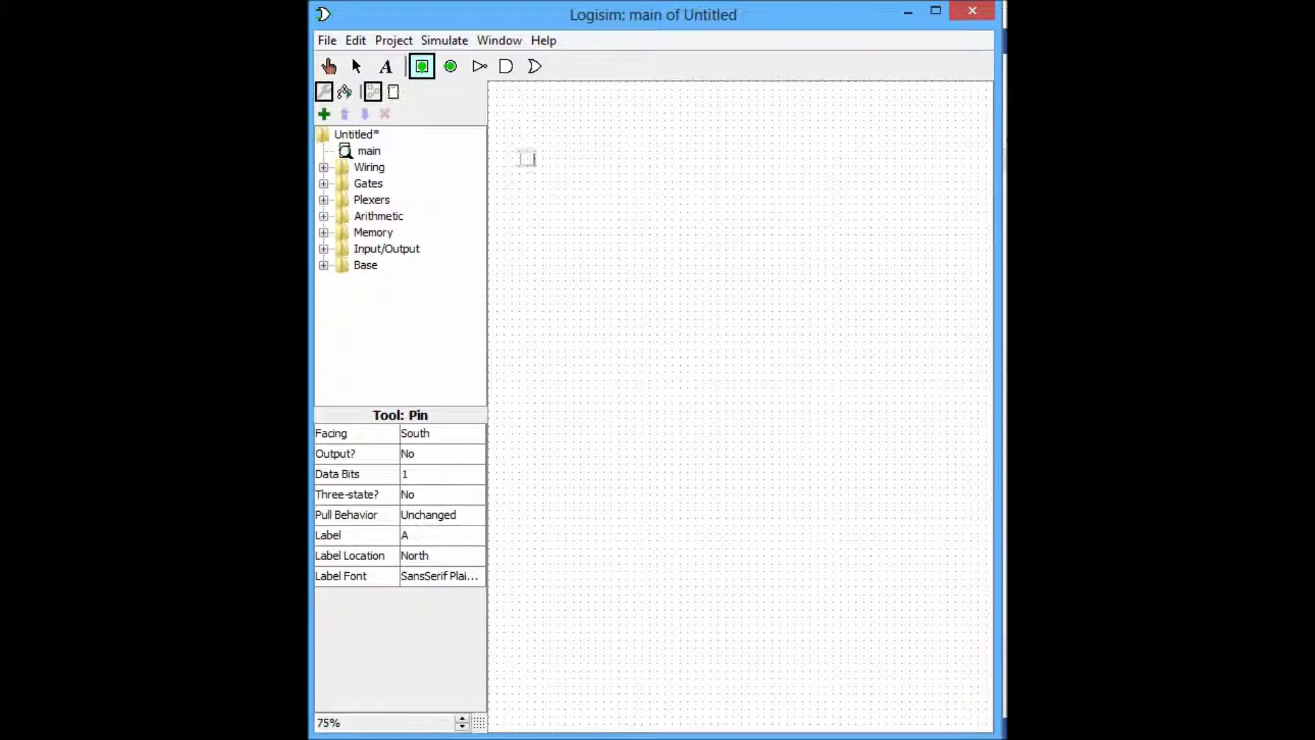
pyautogui.click(535, 129)
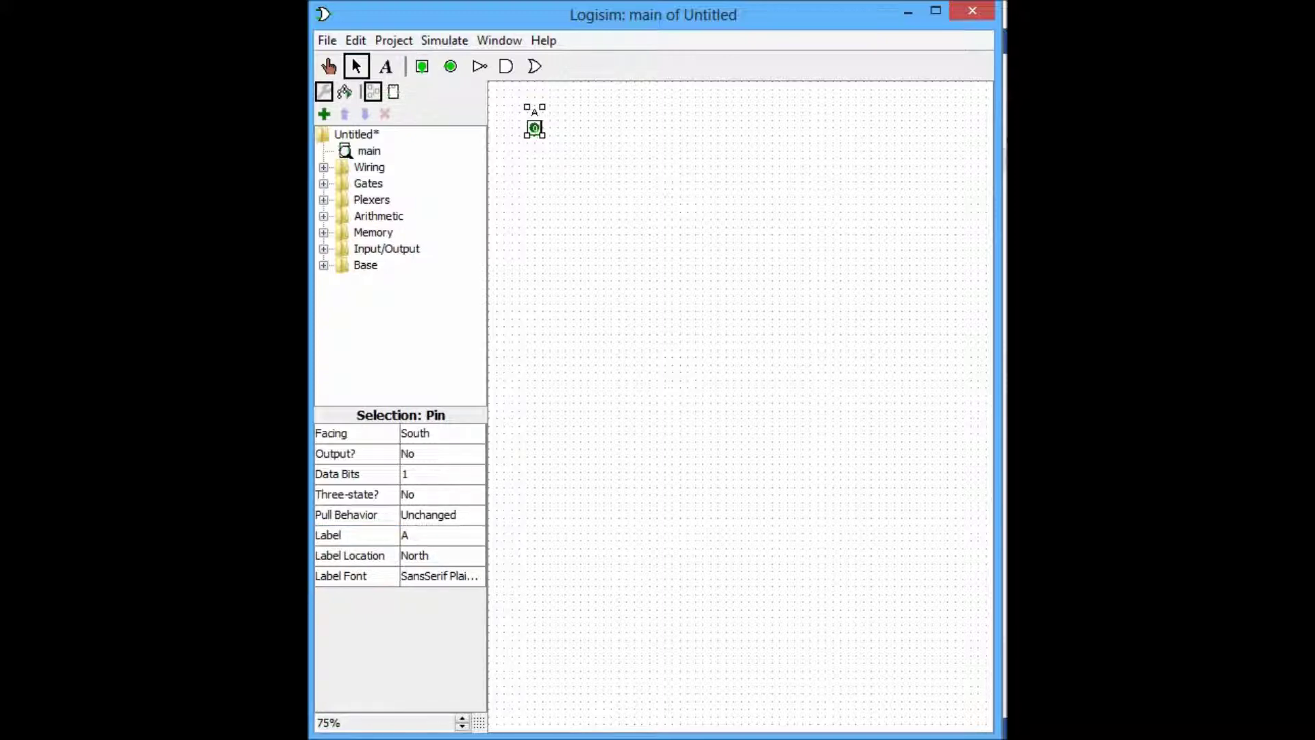
# Step: Add a second input pin labelled B to the right of pin A, level with it
pyautogui.hotkey('ctrl', '4')
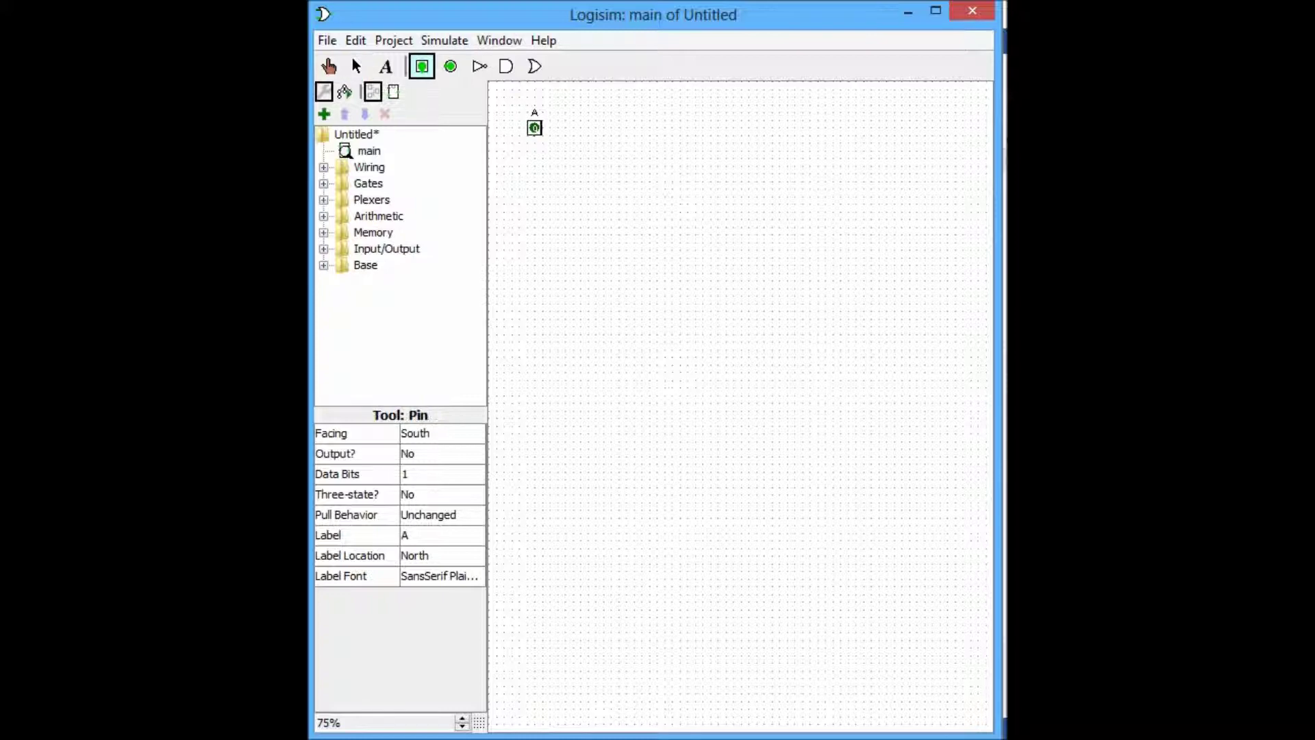
pyautogui.click(411, 534)
pyautogui.moveTo(412, 535); pyautogui.dragTo(403, 535)
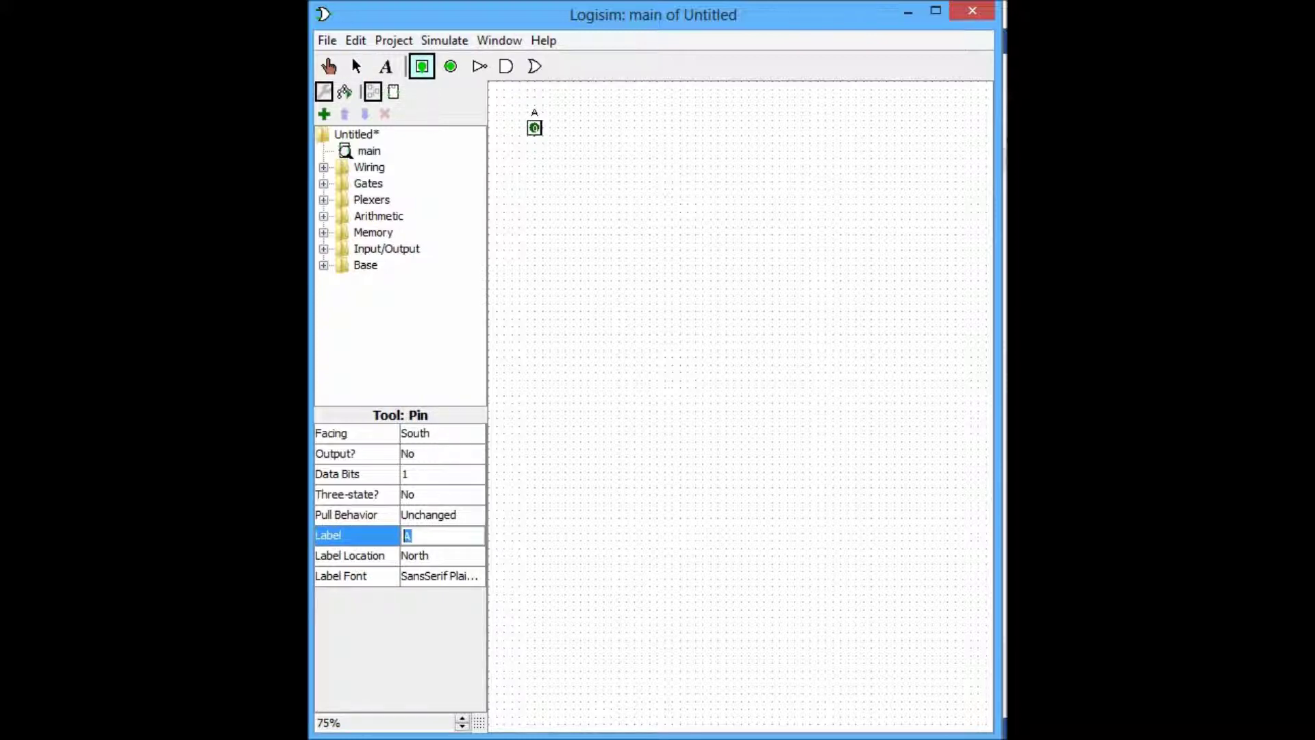
pyautogui.write('B')
pyautogui.press('Return')
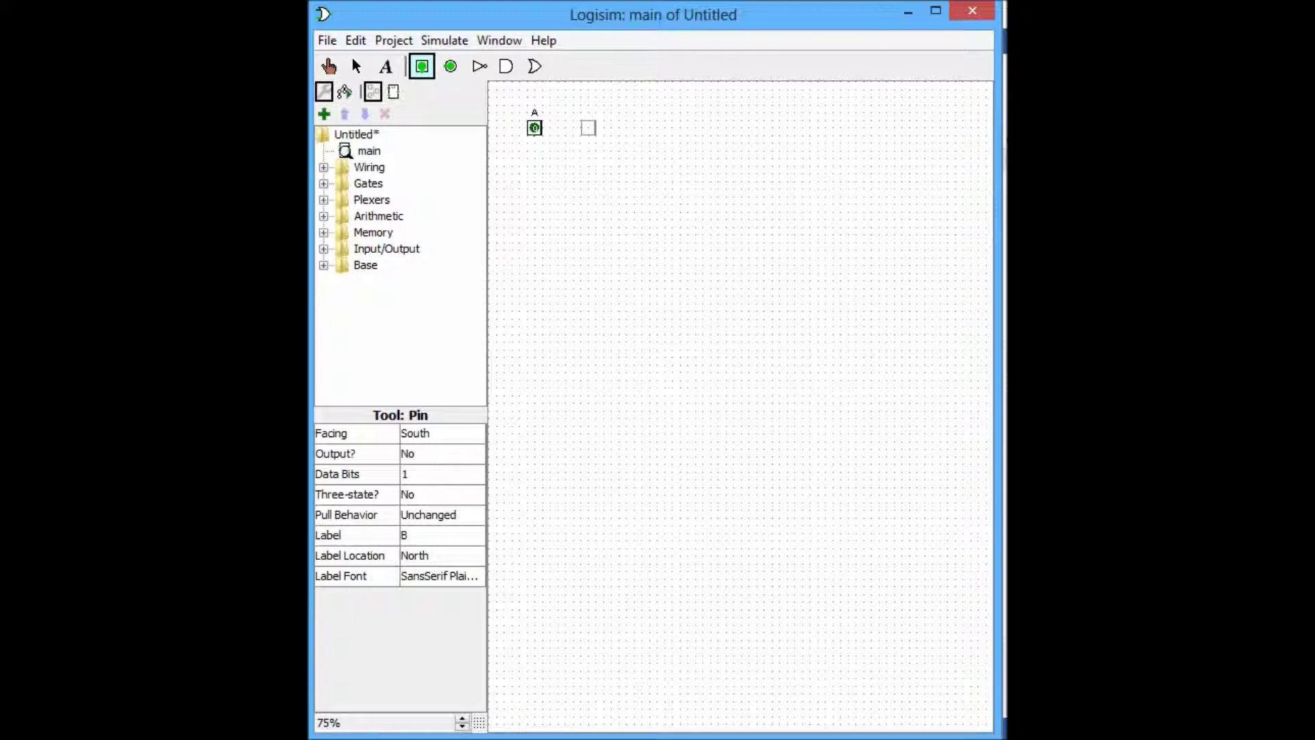
pyautogui.click(588, 127)
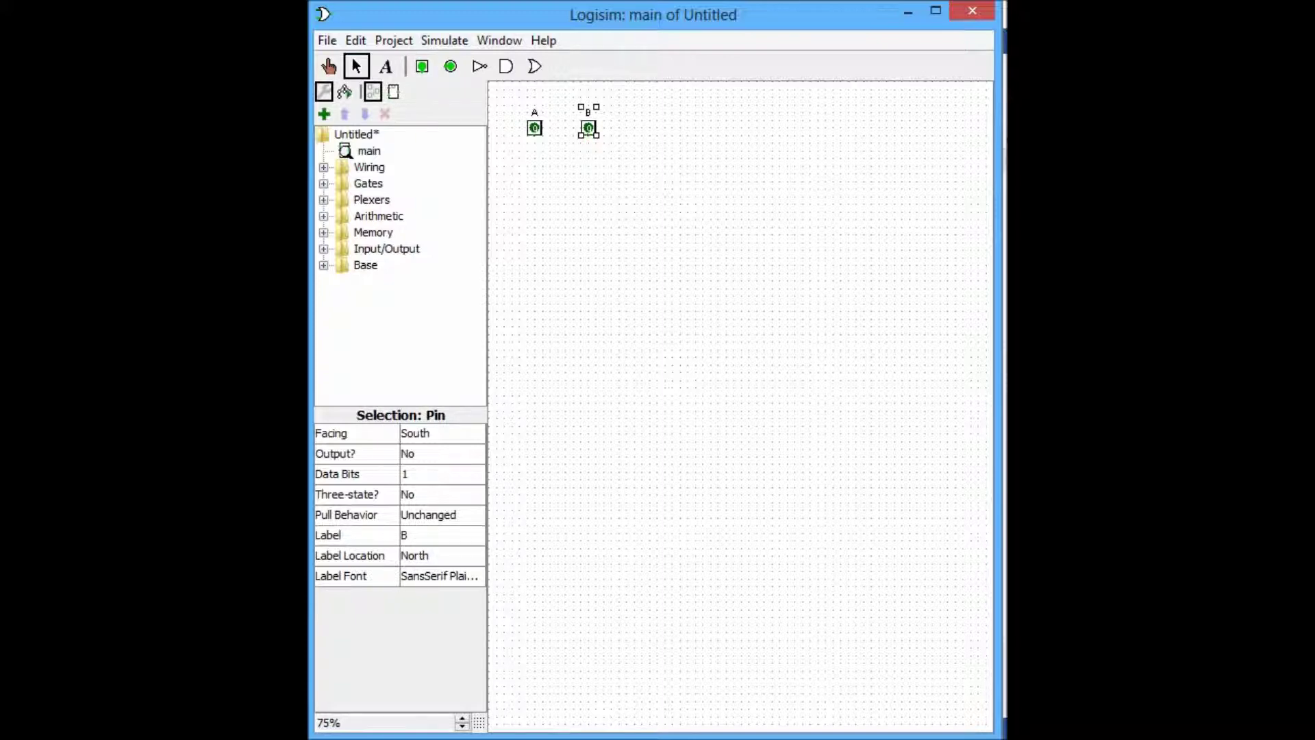
# Step: Place an XOR gate below and to the right of pin B, and set its number of inputs to 2
pyautogui.click(324, 183)
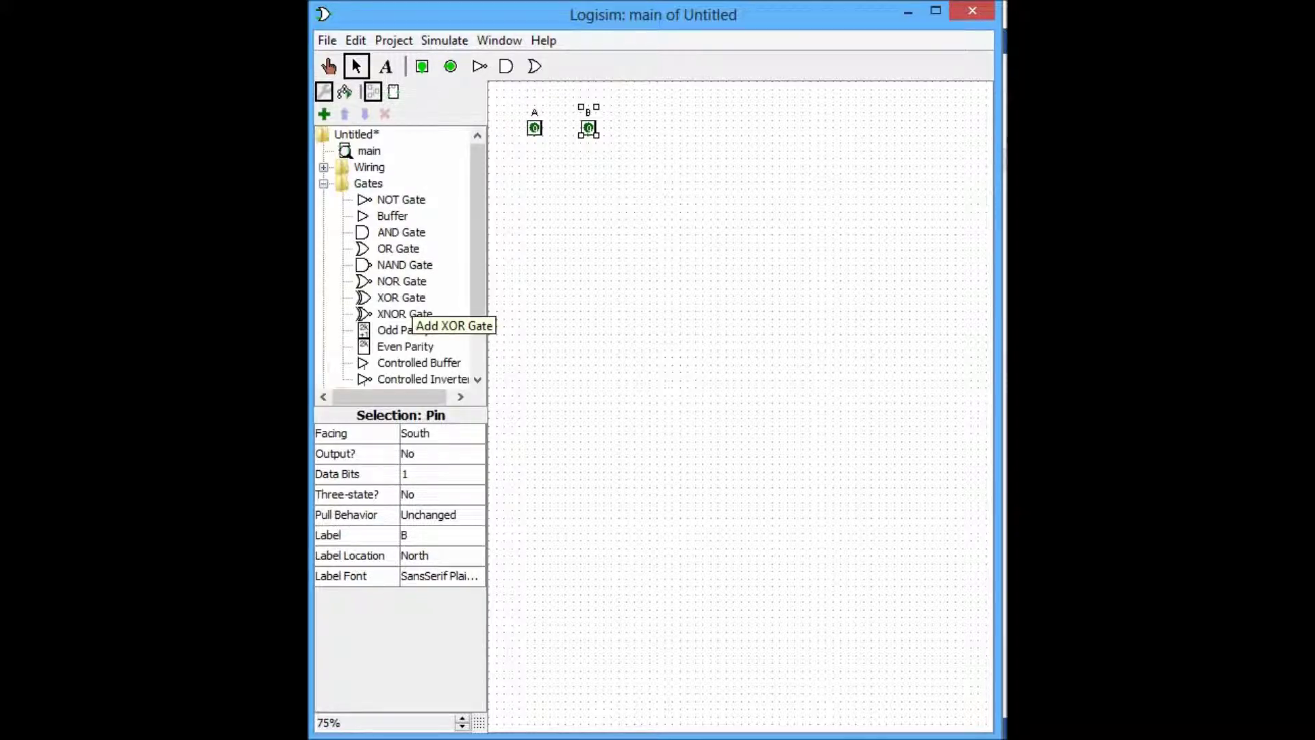
pyautogui.click(411, 299)
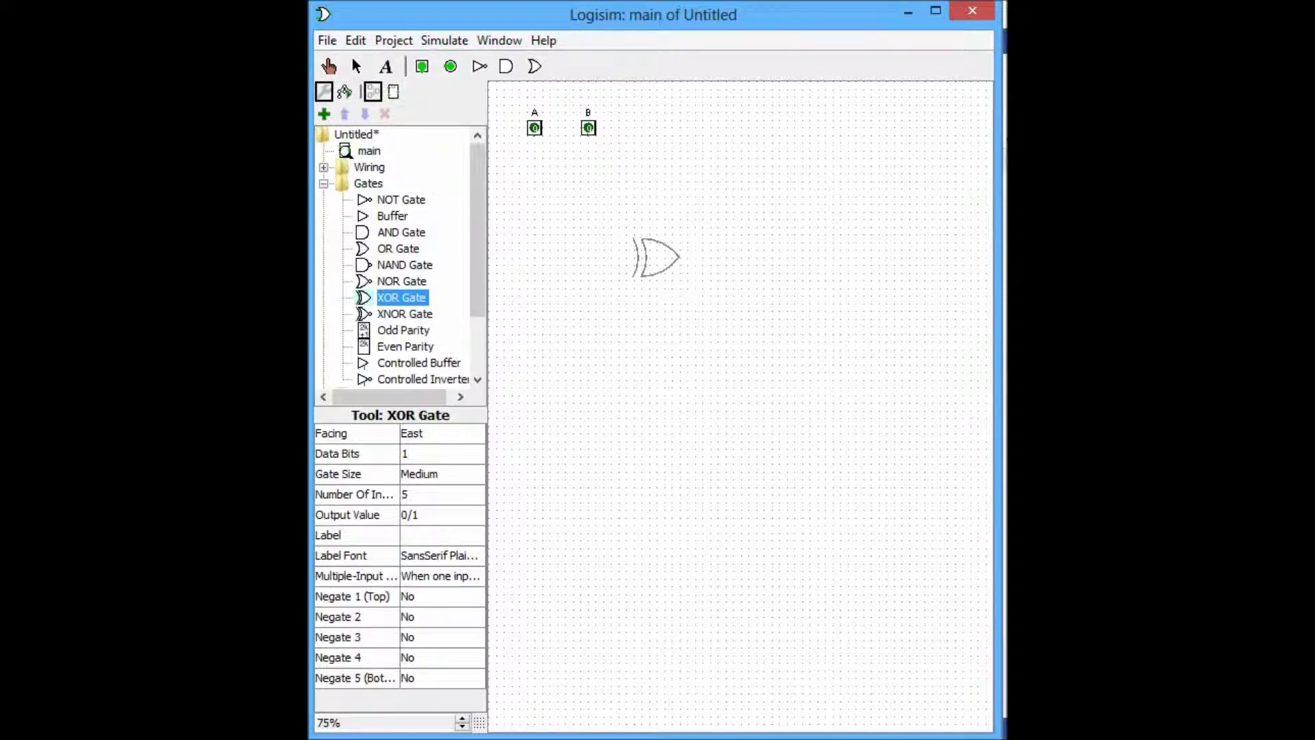
pyautogui.click(673, 250)
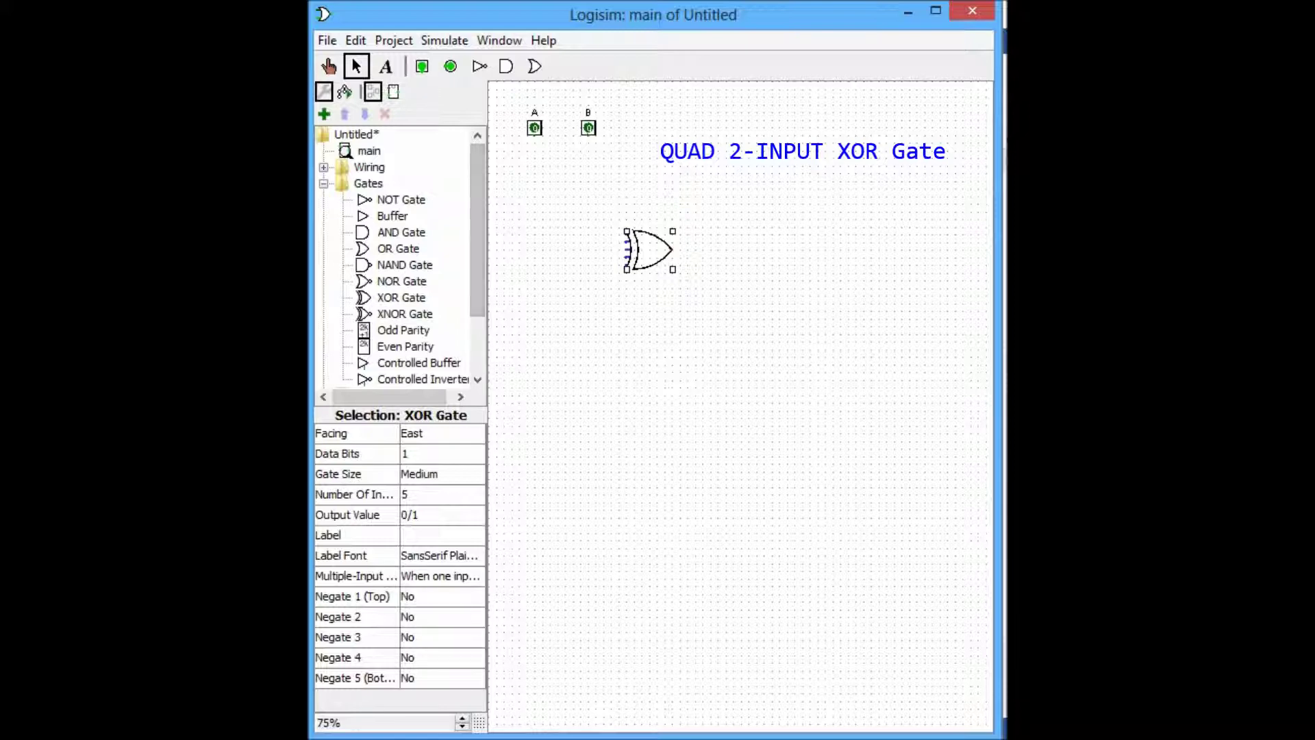
pyautogui.click(441, 494)
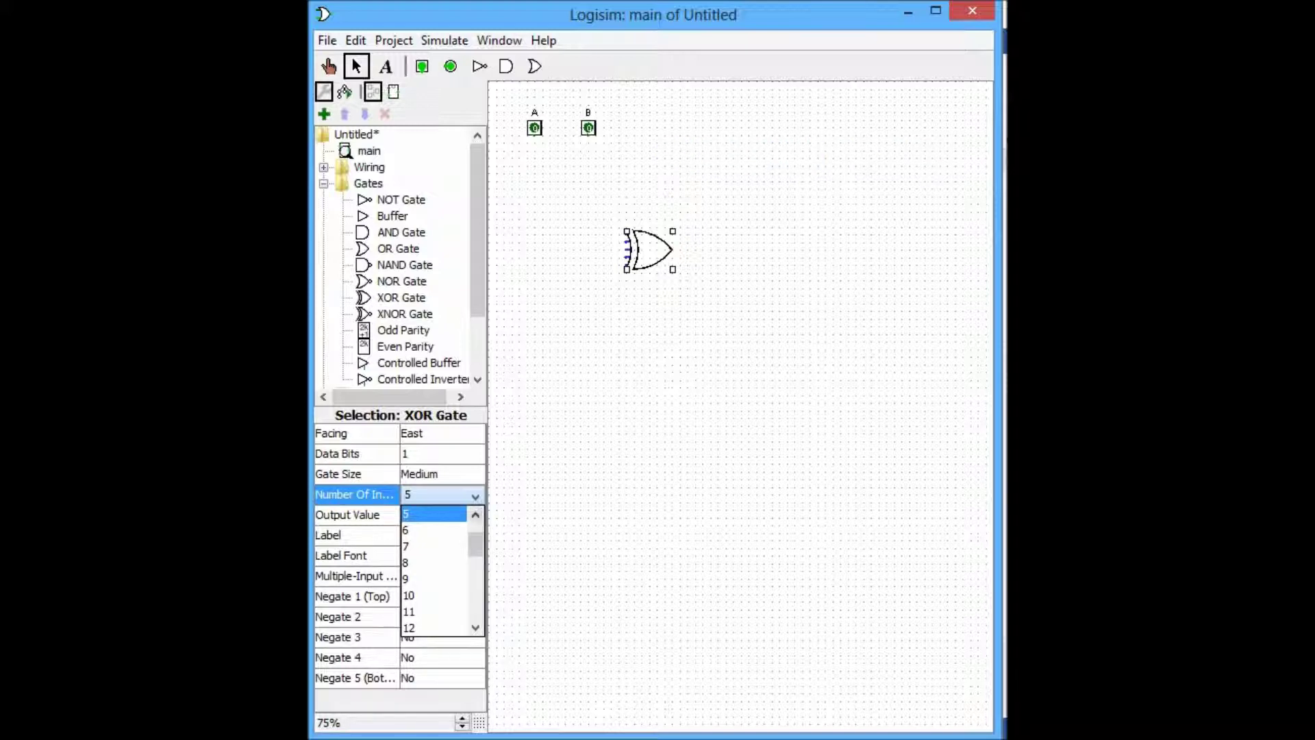
pyautogui.click(475, 514)
pyautogui.click(475, 514)
pyautogui.click(475, 514)
pyautogui.click(434, 514)
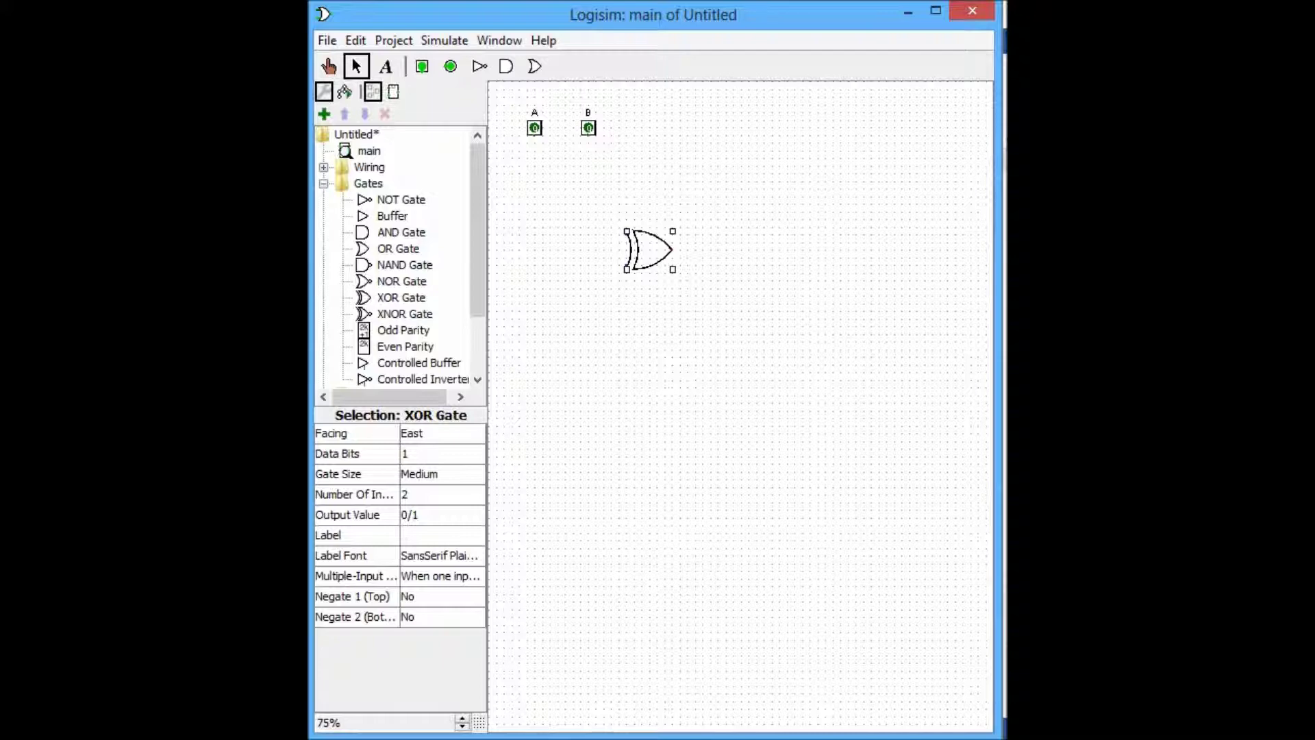
# Step: Place an LED to the right of the XOR gate, in line with its output
pyautogui.moveTo(477, 229); pyautogui.dragTo(477, 286)
pyautogui.click(323, 364)
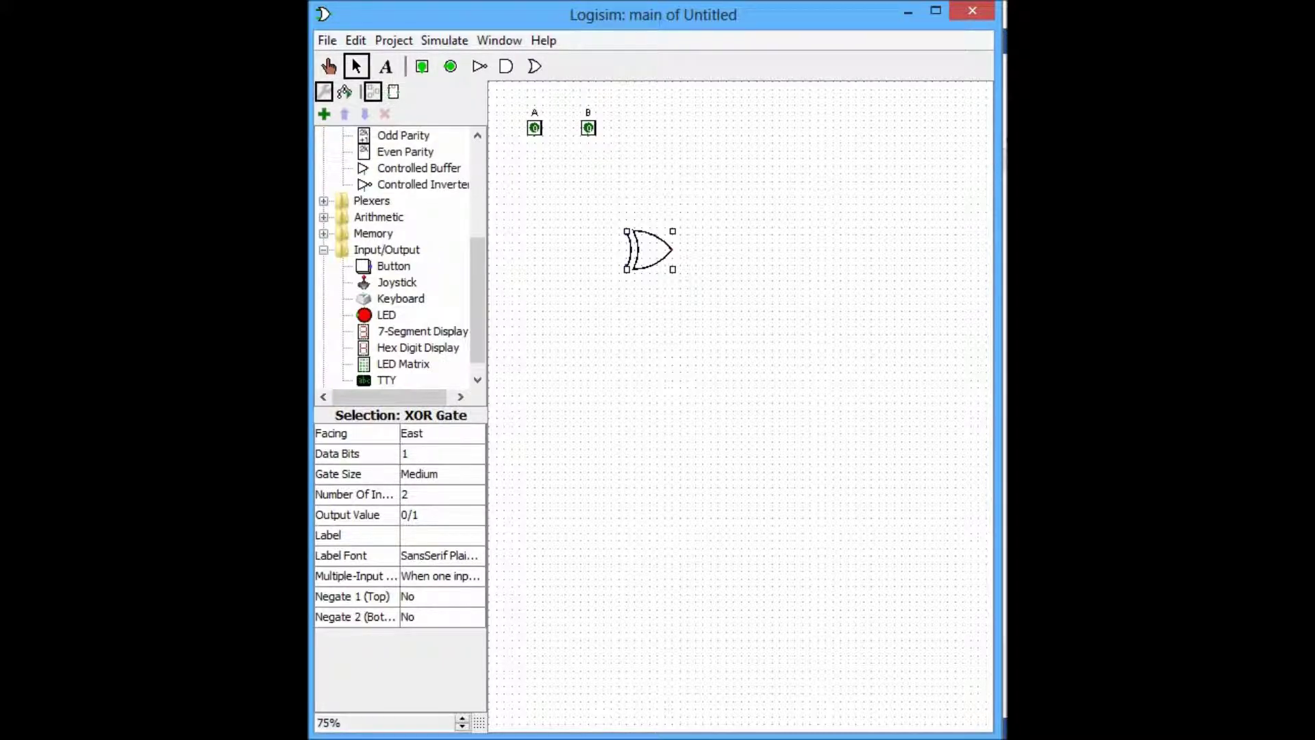
pyautogui.click(387, 314)
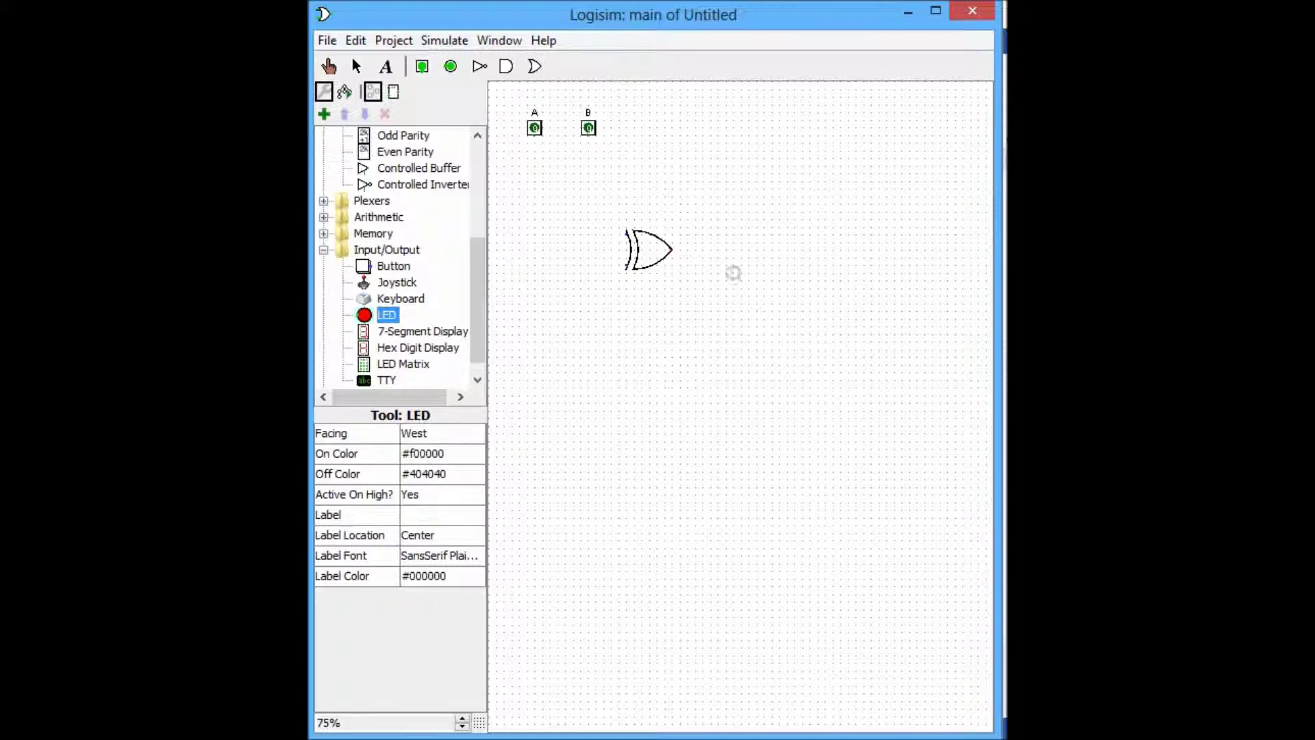
pyautogui.click(740, 249)
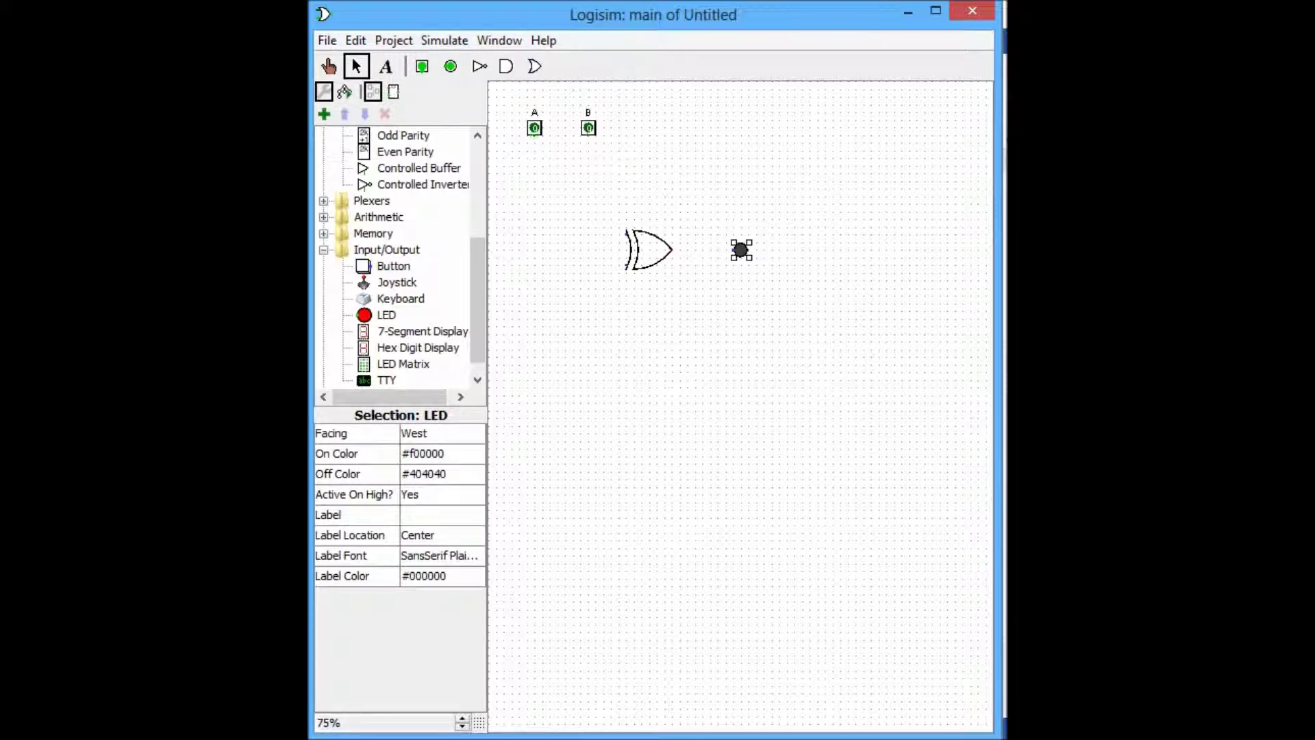
# Step: Wire pin A to the XOR gate's lower input, pin B to its upper input, and the gate's output to the LED
pyautogui.moveTo(534, 131); pyautogui.dragTo(626, 265)
pyautogui.moveTo(588, 131); pyautogui.dragTo(737, 250)
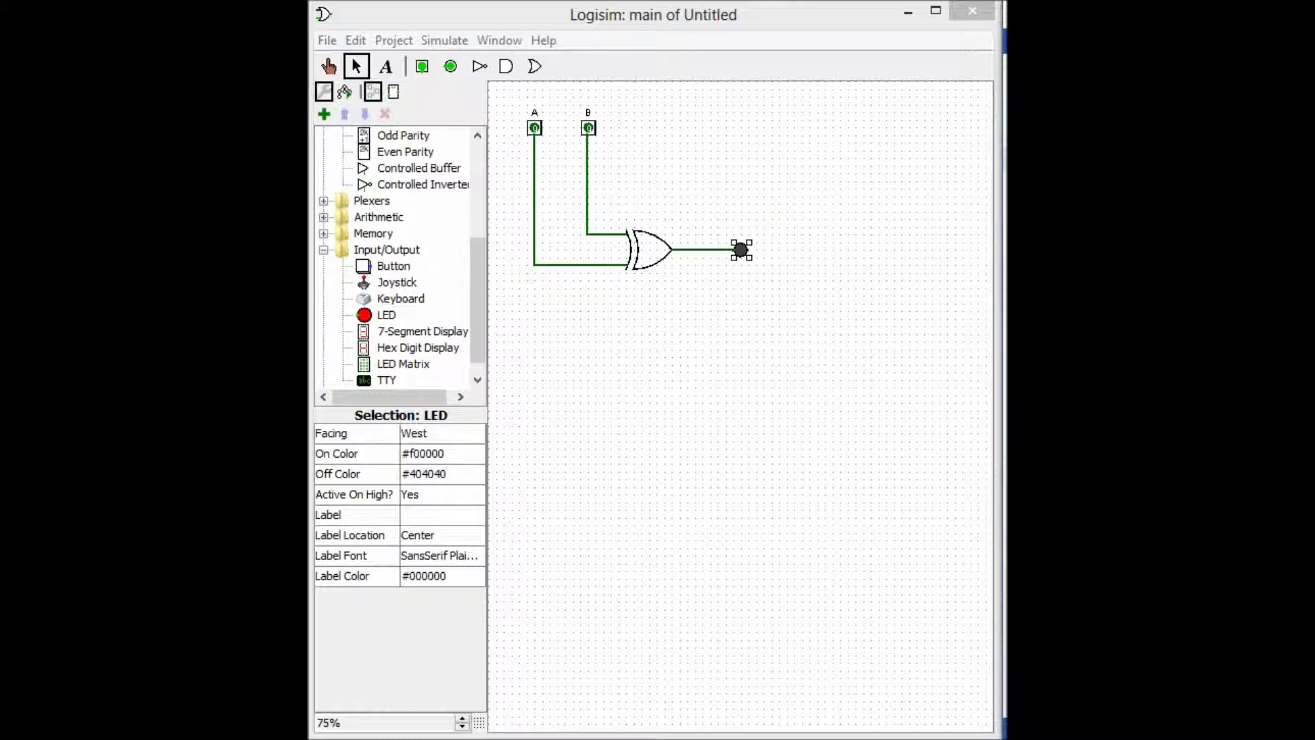
# Step: Simulate the XOR circuit with the Poke tool by switching the inputs through A=0 B=1, A=1 B=0, and A=1 B=1
pyautogui.hotkey('ctrl', '1')
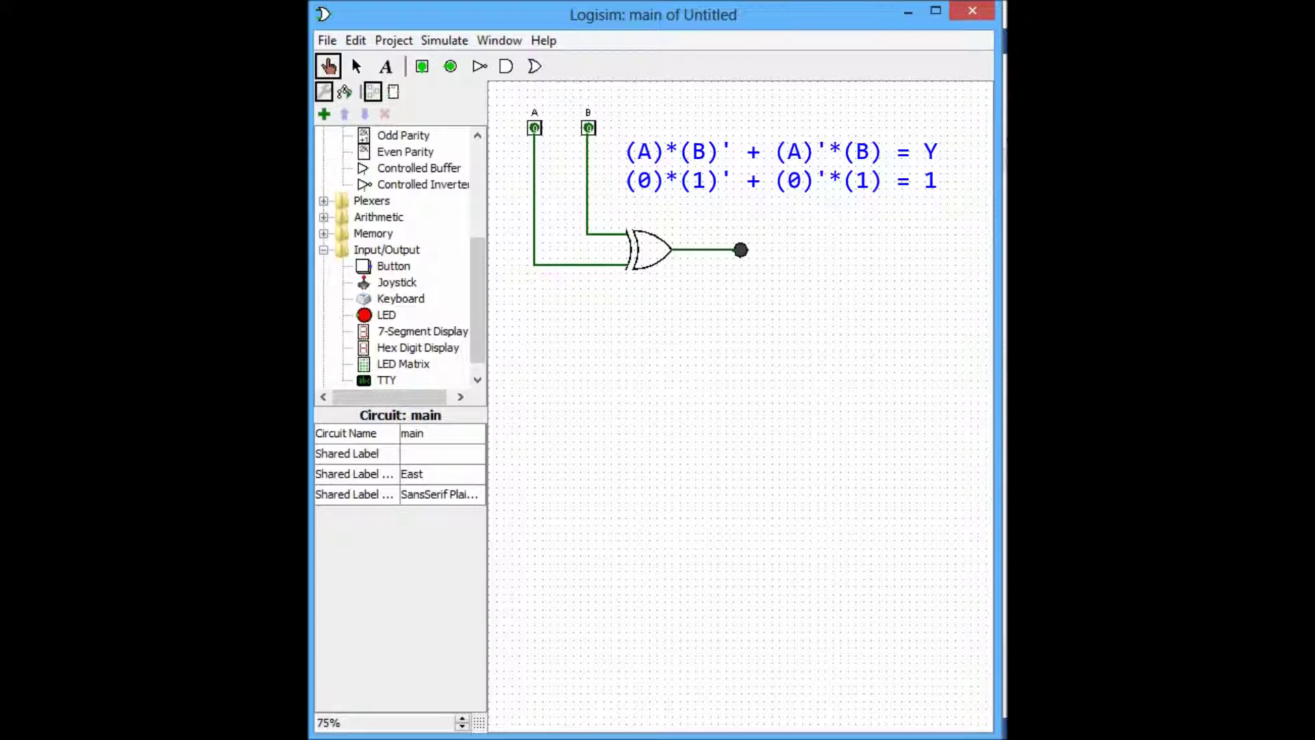
pyautogui.click(588, 127)
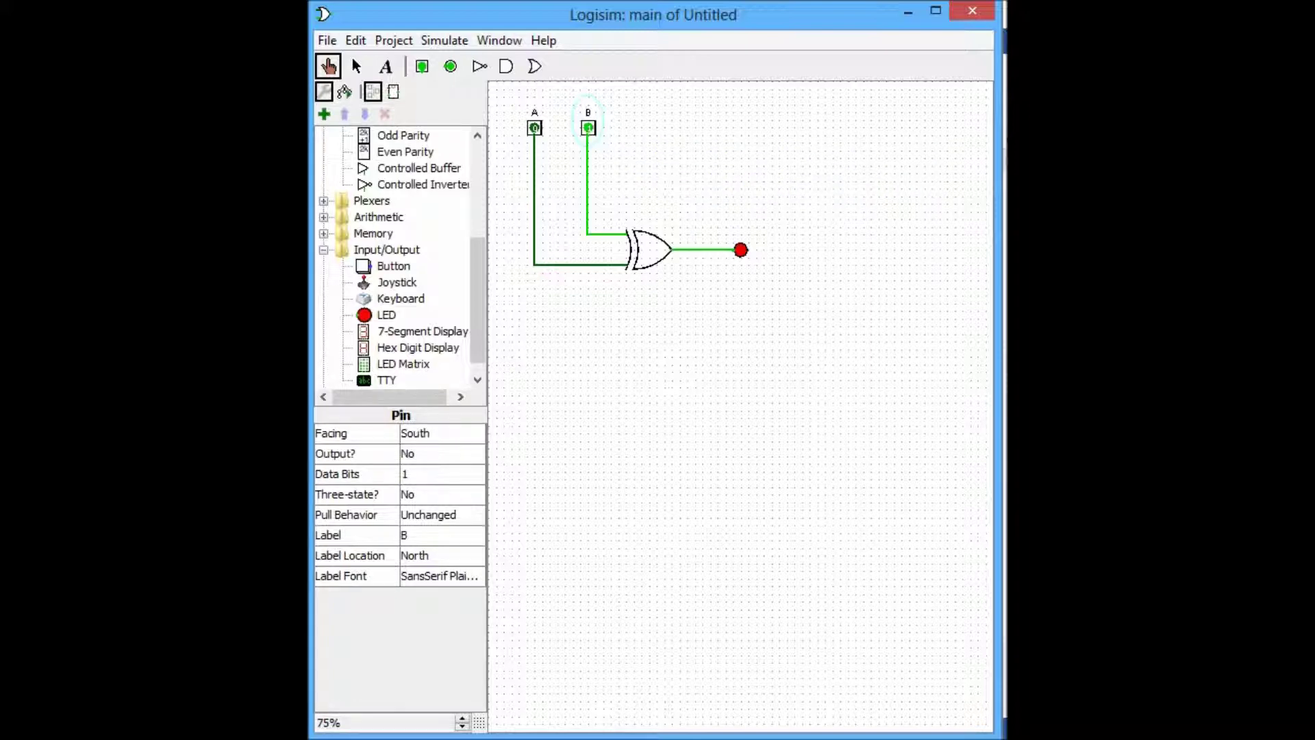
pyautogui.click(588, 127)
pyautogui.click(535, 128)
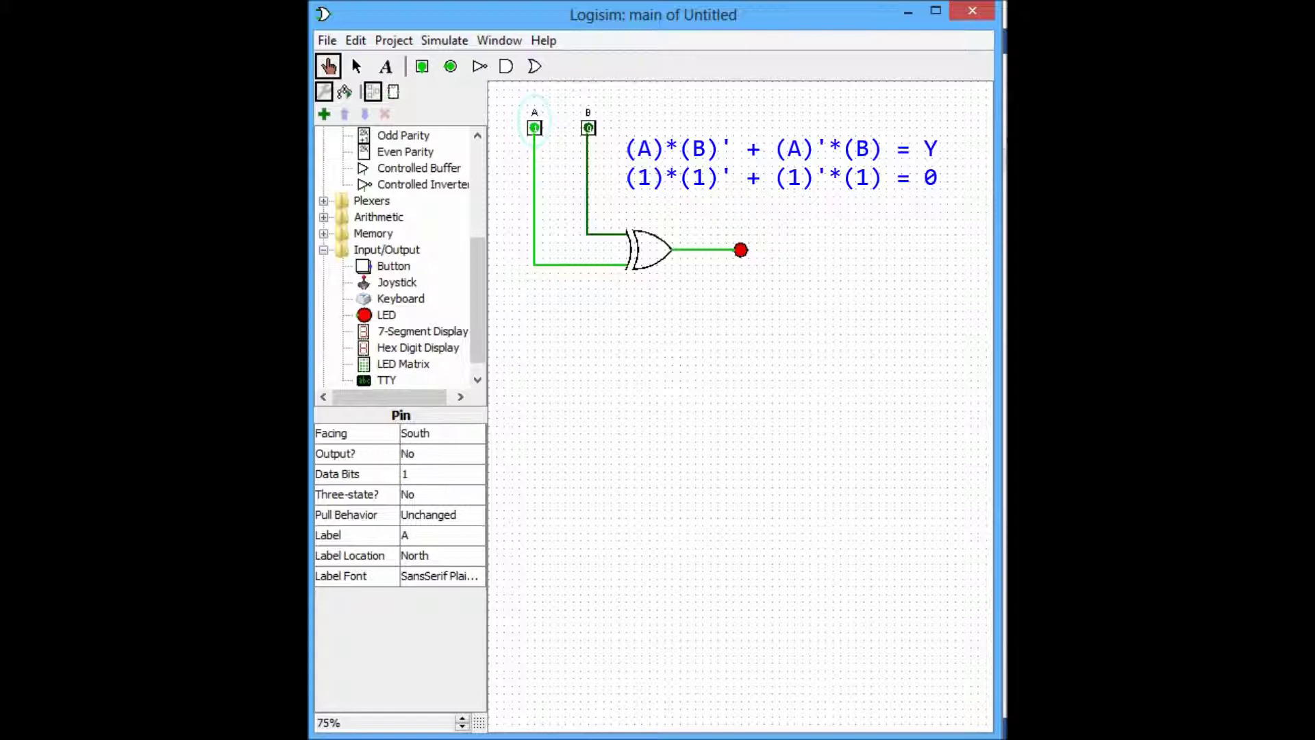
pyautogui.click(588, 127)
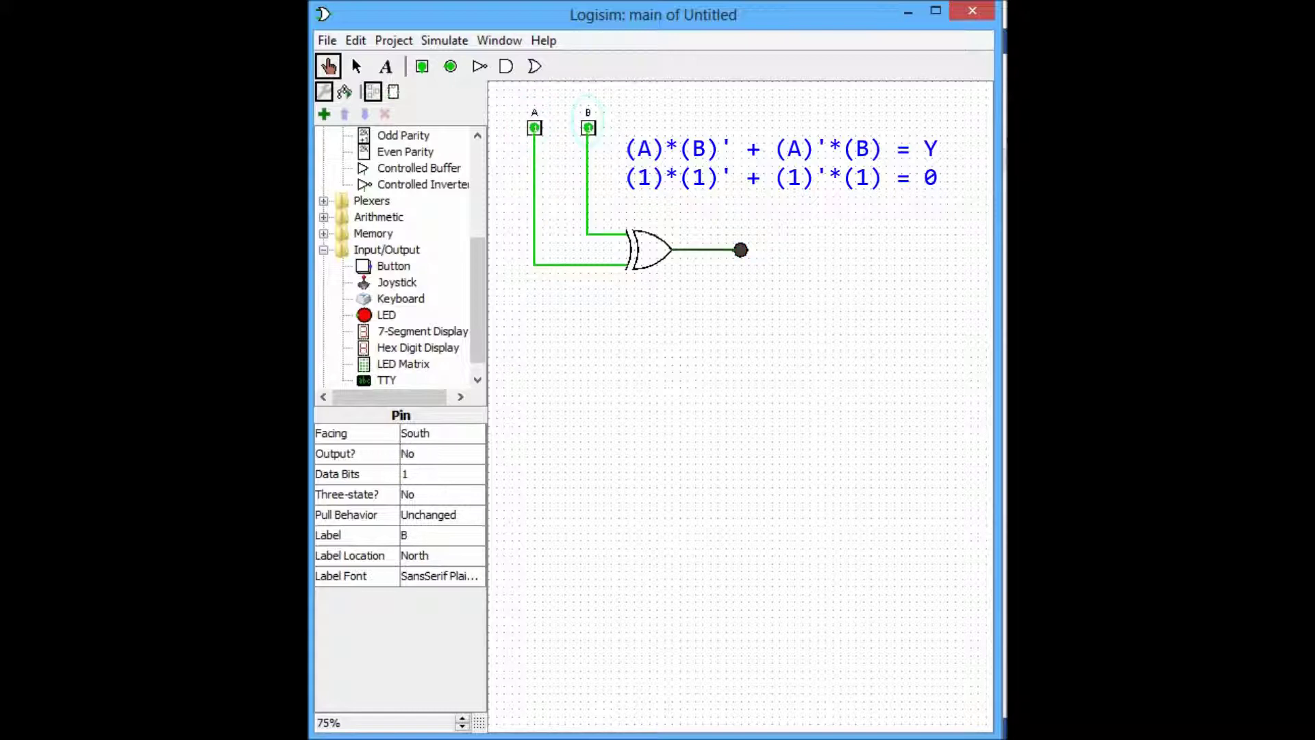